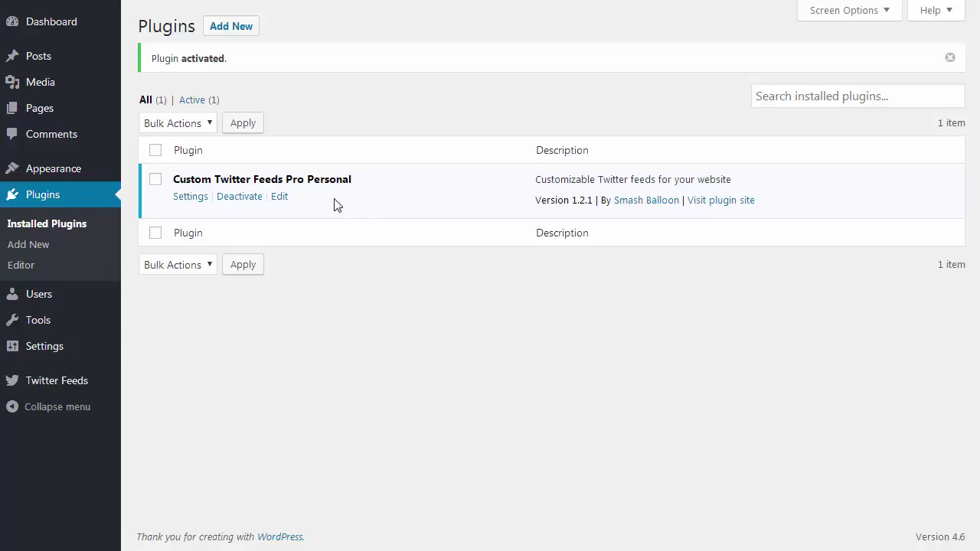
From the Custom Twitter Feeds settings, log in to Twitter and authorize the feed app
{"action": "mouse_move", "coordinate": [103, 393]}
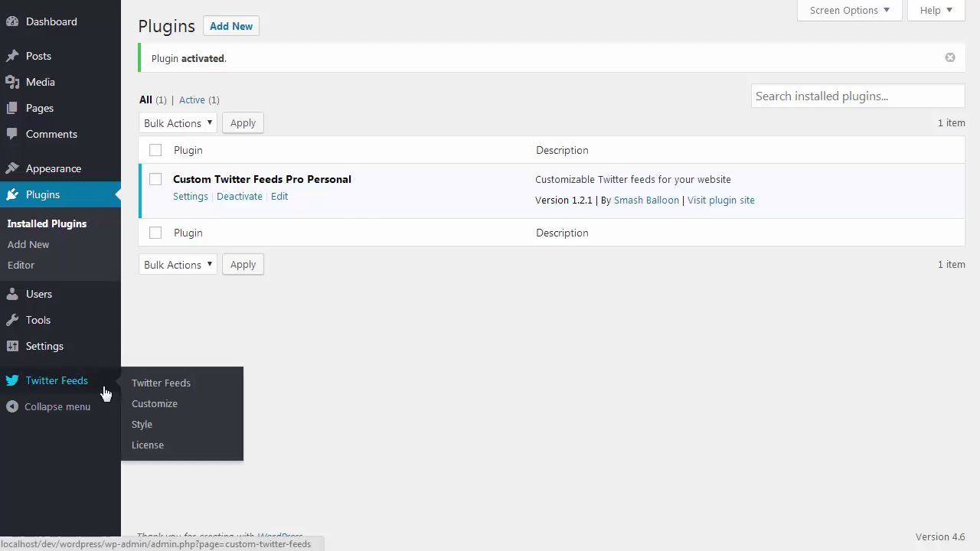
{"action": "left_click", "coordinate": [104, 393]}
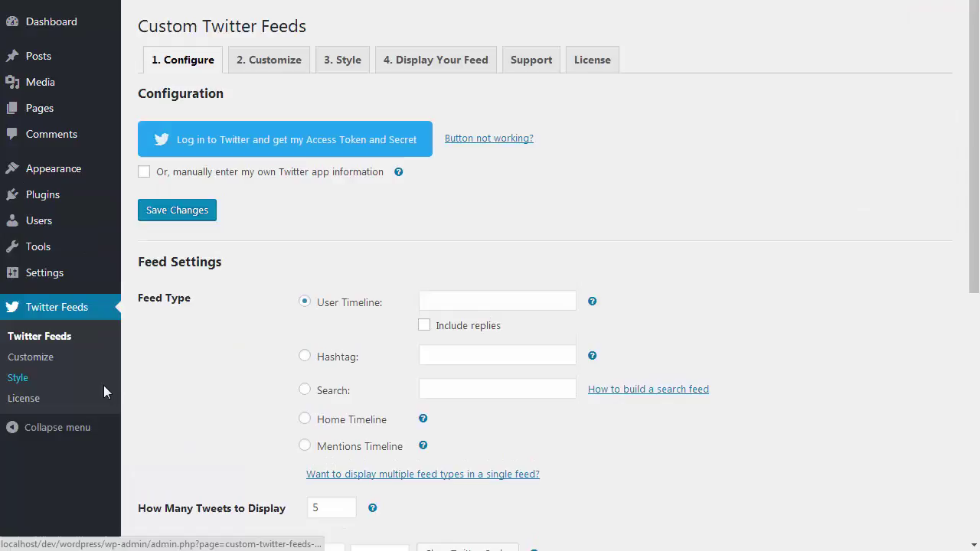
{"action": "left_click", "coordinate": [298, 156]}
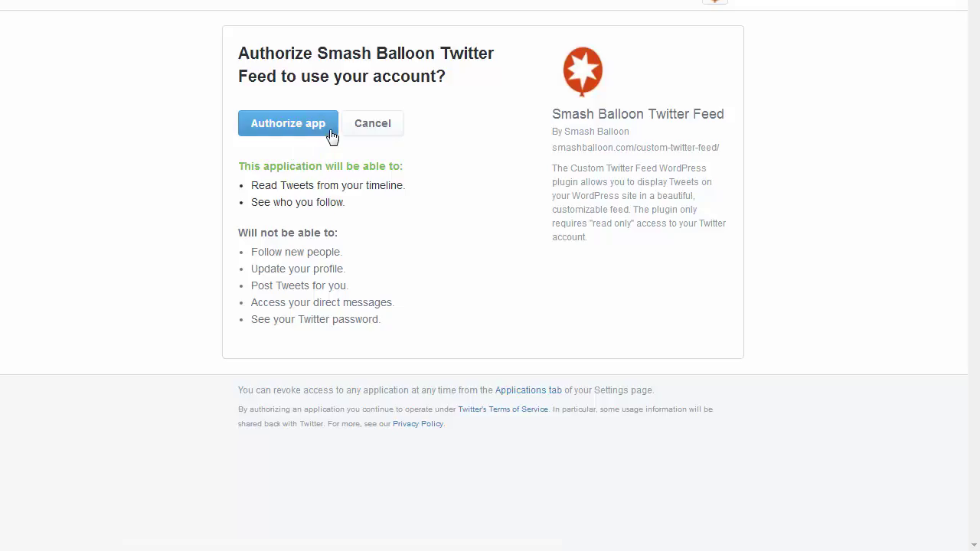
{"action": "left_click", "coordinate": [330, 136]}
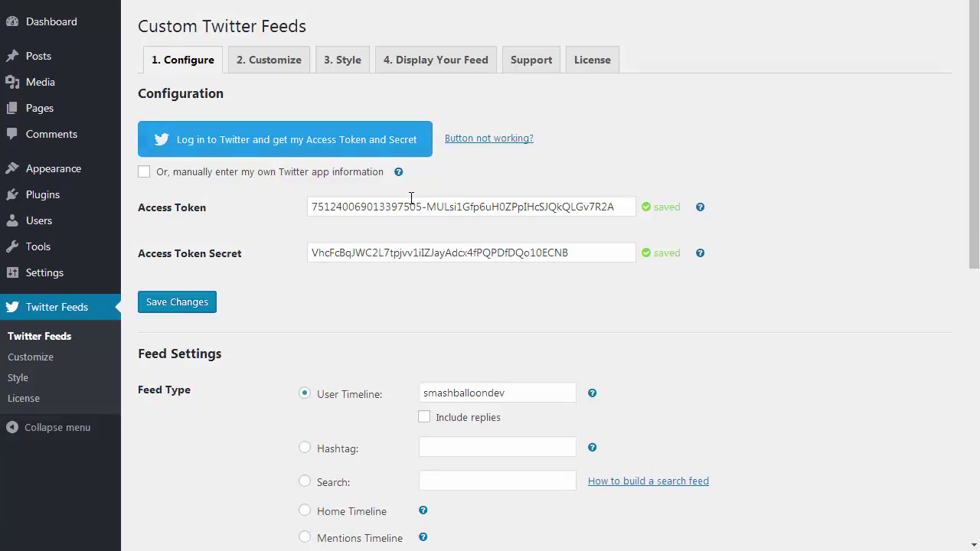
Check the filled-in access token and secret, and toggle the manual app credentials option on and off
{"action": "triple_click", "coordinate": [411, 198]}
{"action": "triple_click", "coordinate": [446, 255]}
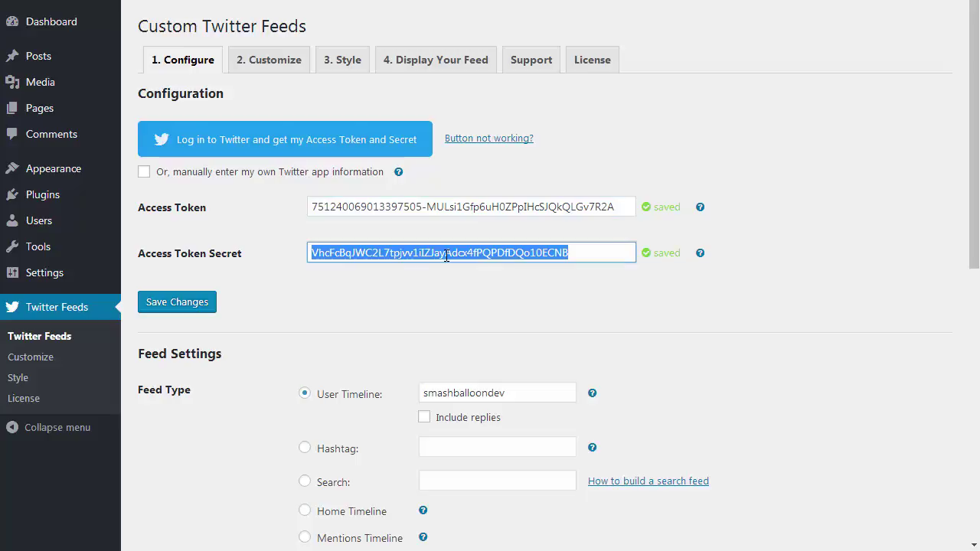
{"action": "left_click", "coordinate": [395, 301]}
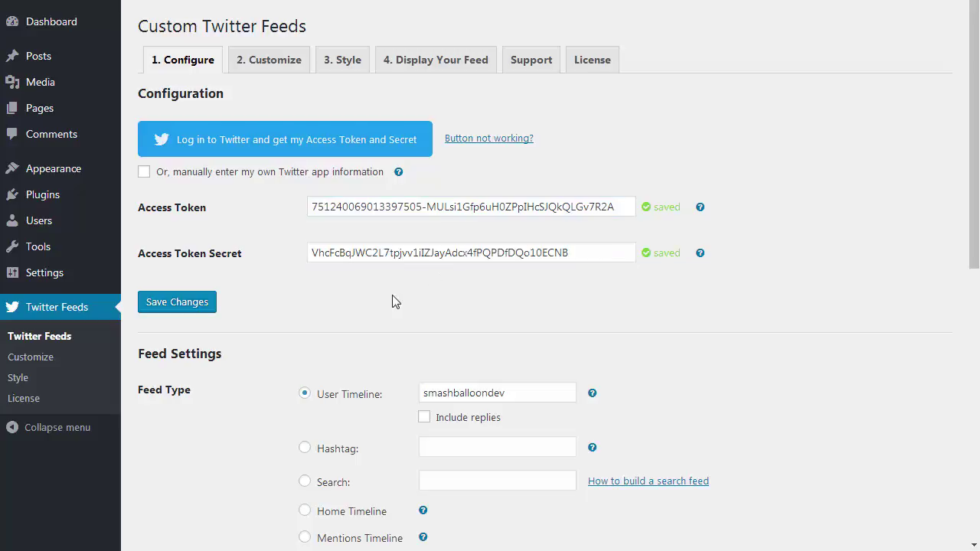
{"action": "left_click", "coordinate": [256, 182]}
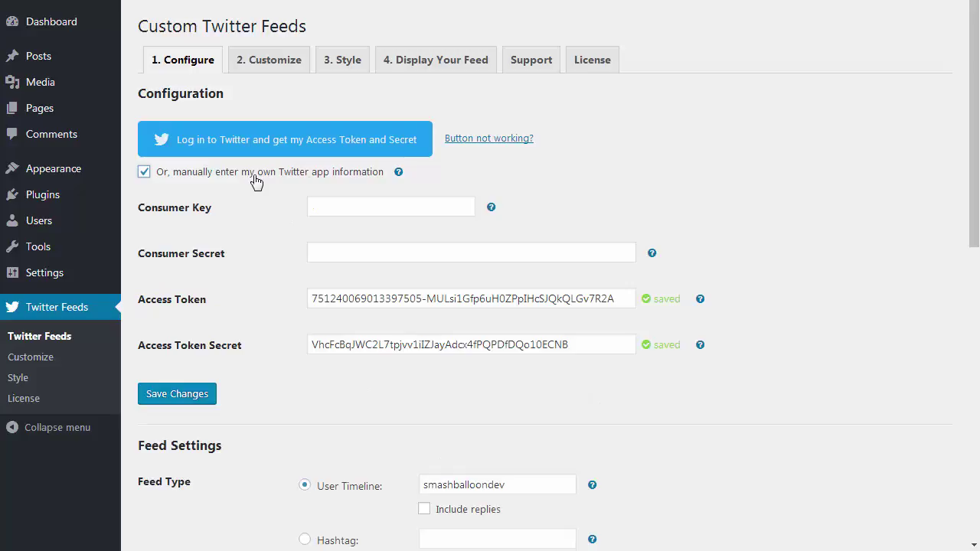
{"action": "left_click", "coordinate": [257, 182]}
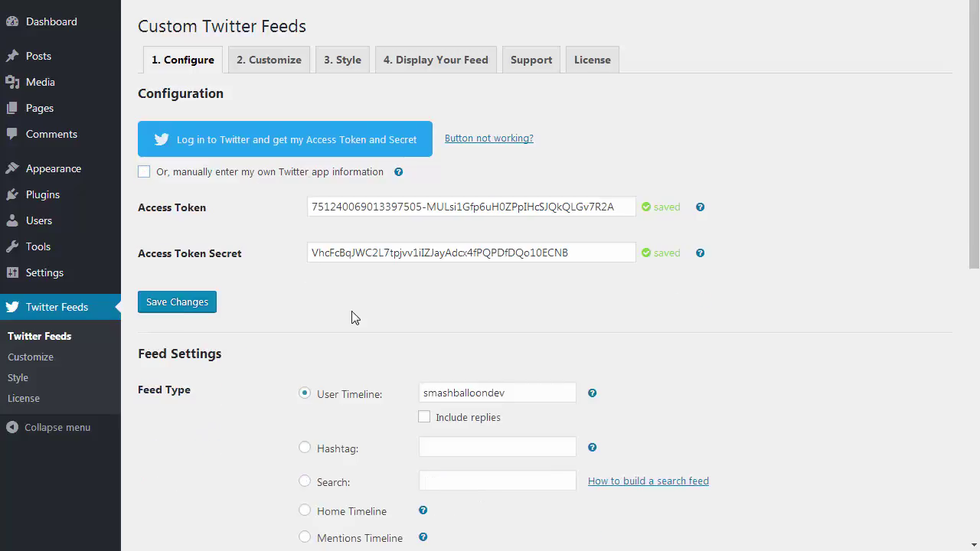
Add ',wordpress, twitter' to the User Timeline names, then remove them to keep smashballoondev
{"action": "scroll", "coordinate": [354, 318], "scroll_direction": "down", "scroll_amount": 2}
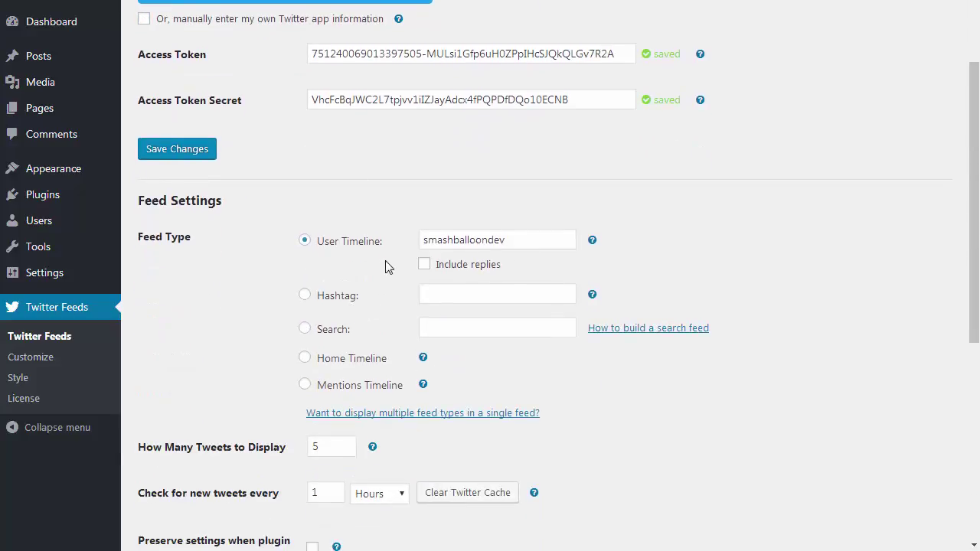
{"action": "double_click", "coordinate": [464, 243]}
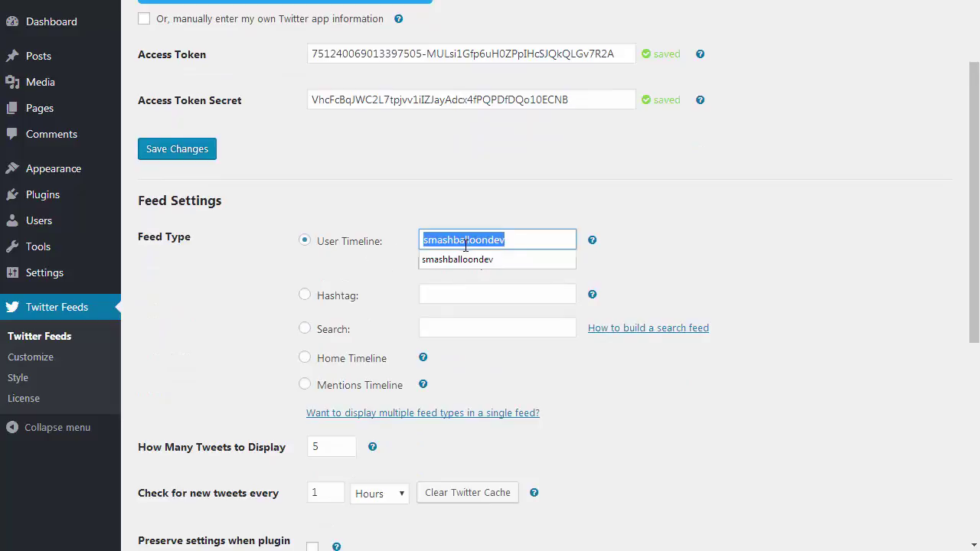
{"action": "left_click", "coordinate": [528, 243]}
{"action": "left_click", "coordinate": [530, 227]}
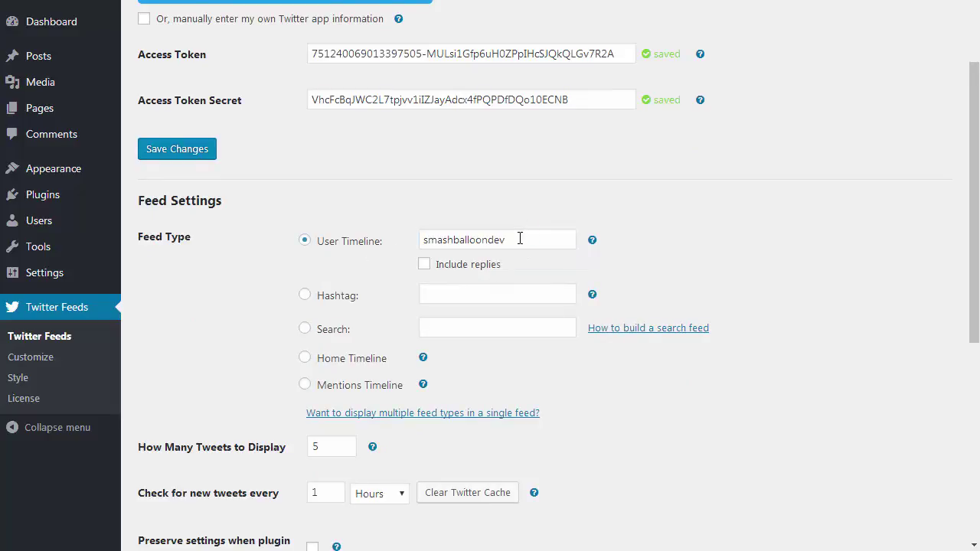
{"action": "left_click", "coordinate": [520, 239]}
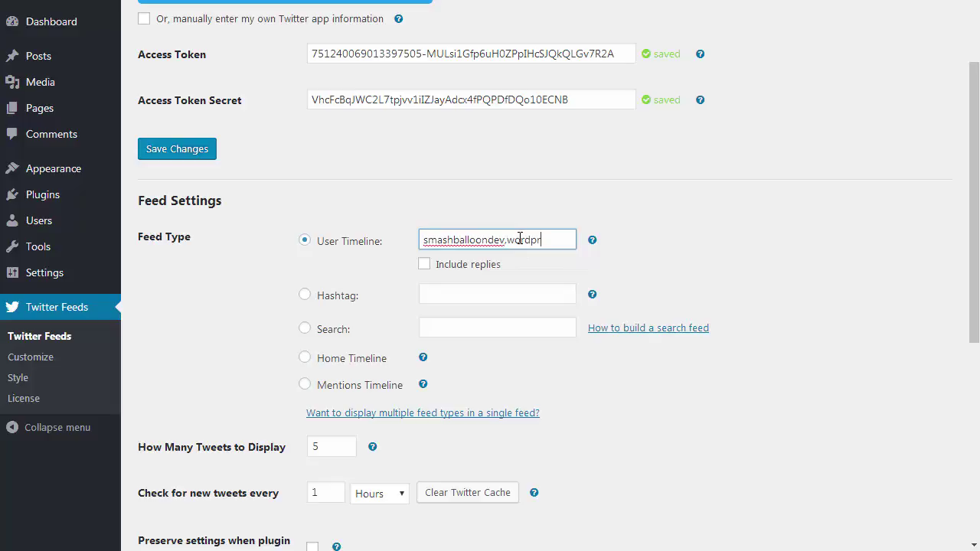
{"action": "type", "text": ",wordpress, twitter"}
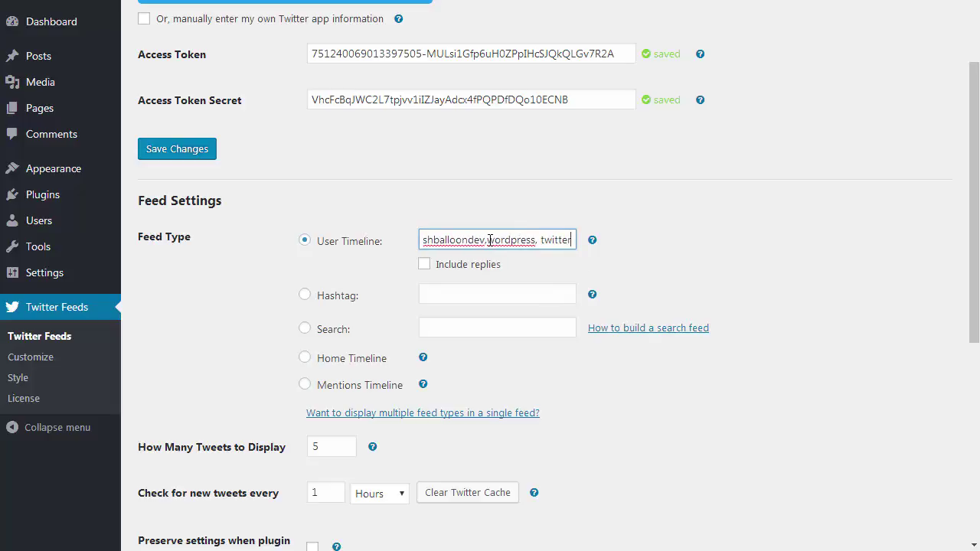
{"action": "left_click_drag", "start_coordinate": [488, 240], "coordinate": [574, 239]}
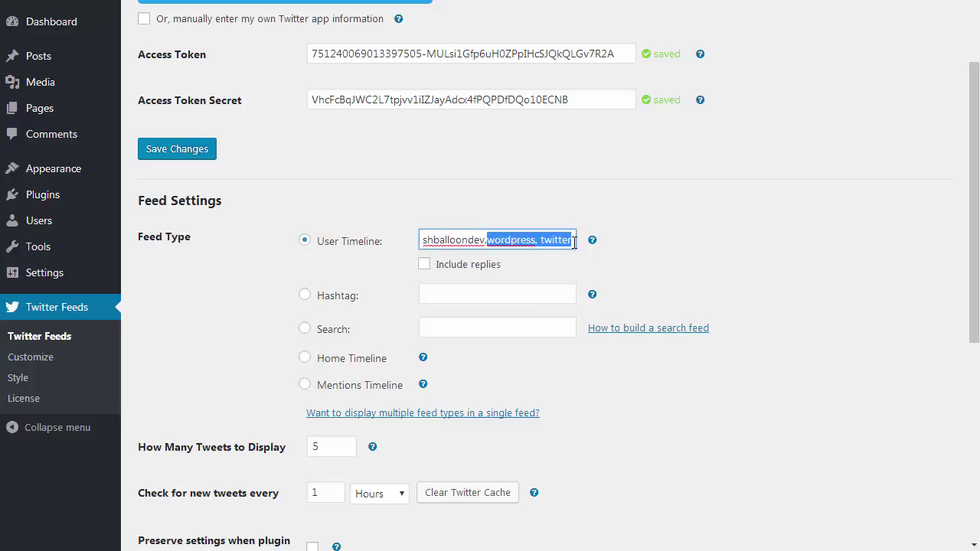
{"action": "key", "text": "BackSpace"}
Make Hashtag the feed type with the hashtags #smash, #balloon
{"action": "left_click", "coordinate": [516, 286]}
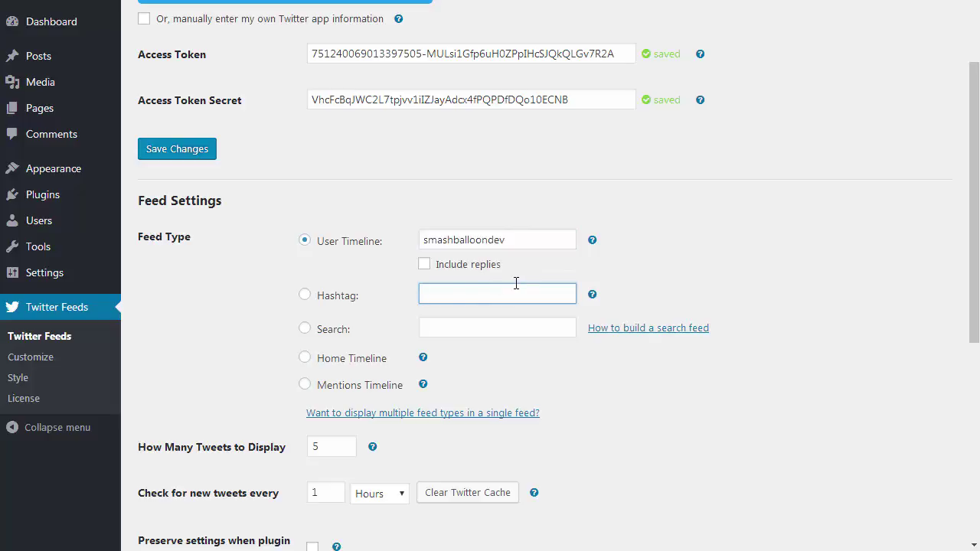
{"action": "left_click", "coordinate": [345, 297]}
{"action": "left_click", "coordinate": [437, 272]}
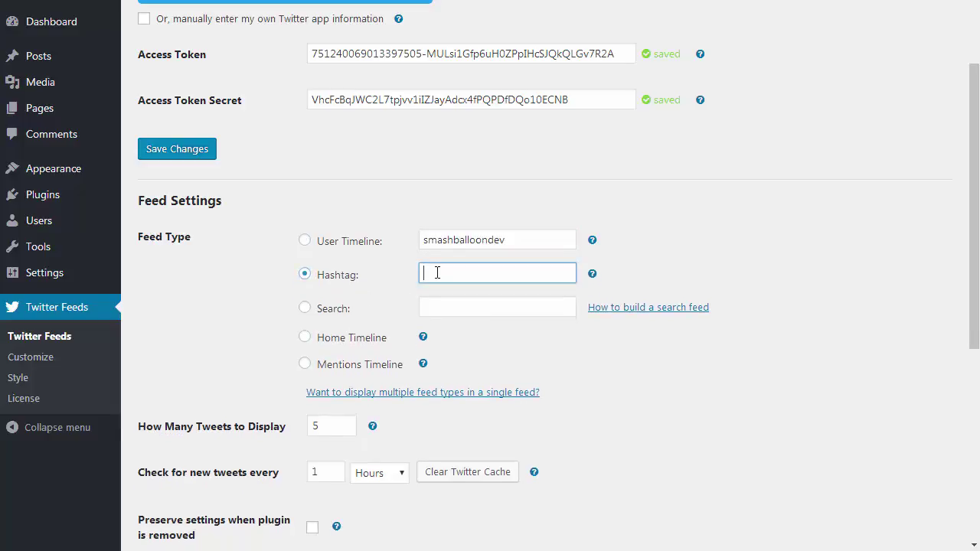
{"action": "type", "text": "#smash,"}
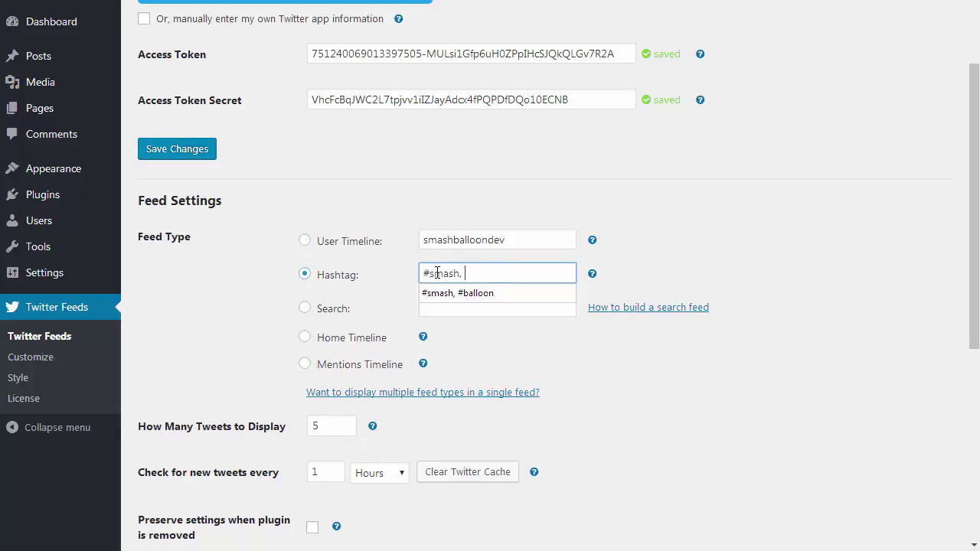
{"action": "type", "text": " #balloon"}
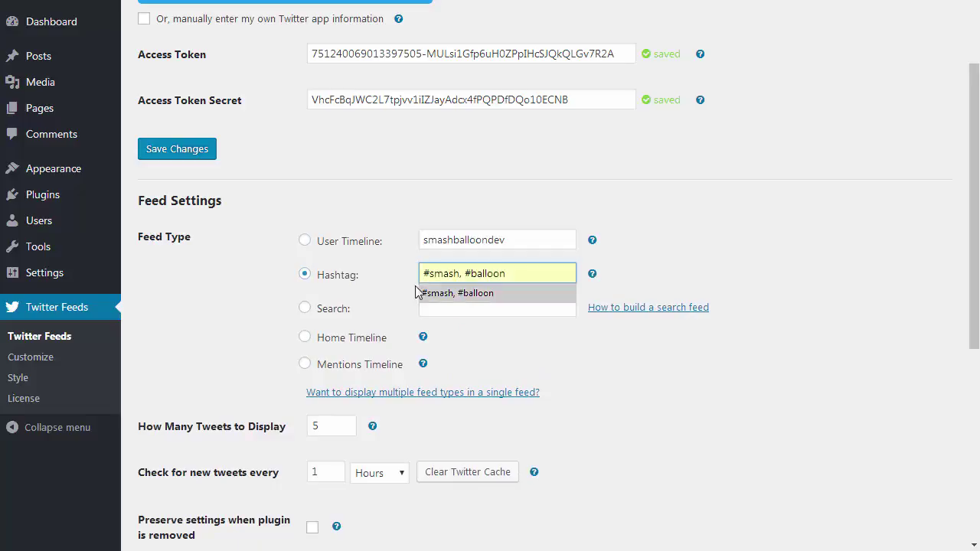
{"action": "left_click", "coordinate": [421, 292]}
Make Search the feed type with the term "hello world" filter:images
{"action": "left_click", "coordinate": [335, 310]}
{"action": "left_click", "coordinate": [436, 307]}
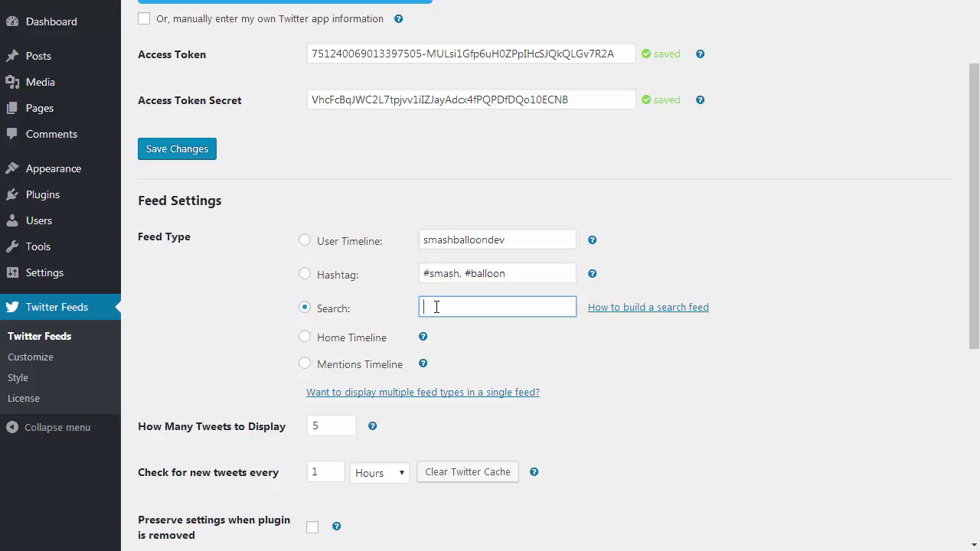
{"action": "type", "text": "hello"}
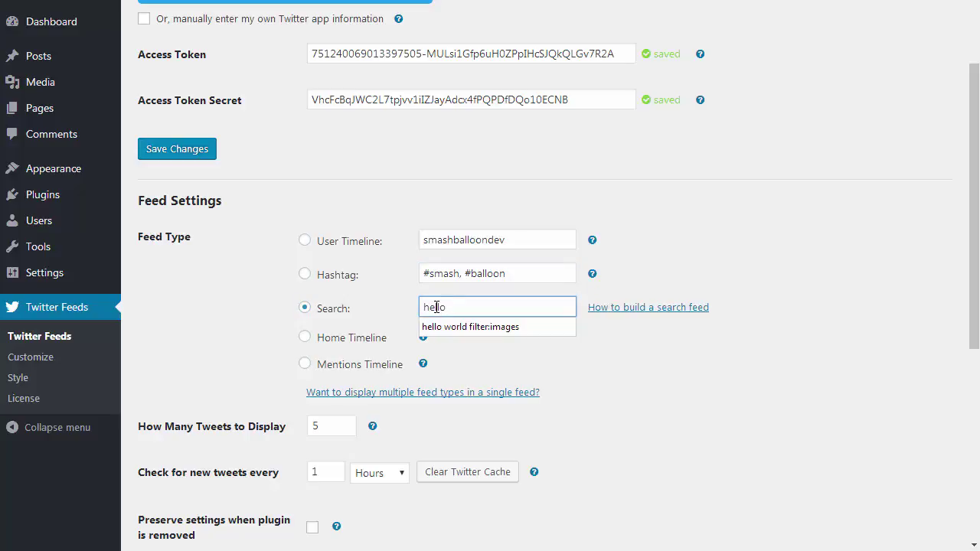
{"action": "type", "text": ", @smashballoon"}
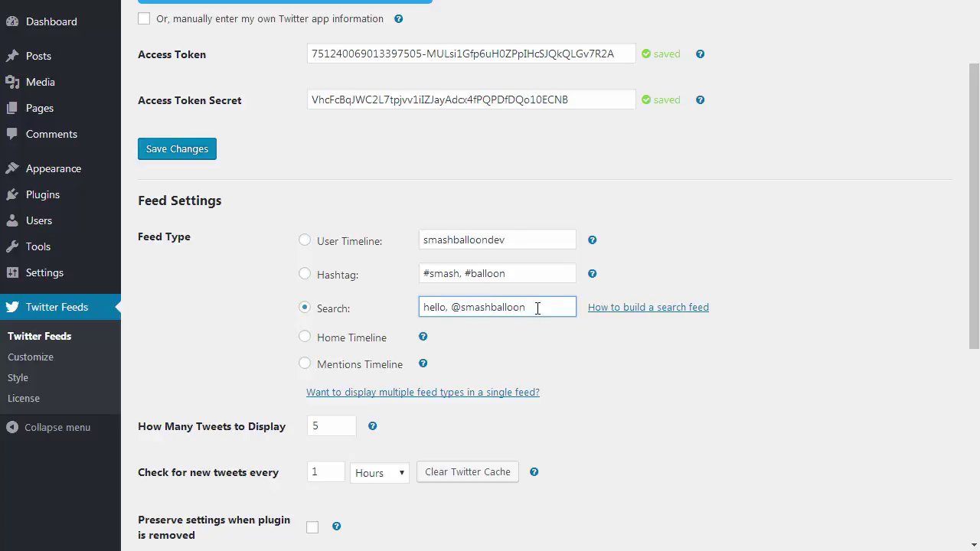
{"action": "left_click_drag", "start_coordinate": [538, 307], "coordinate": [406, 318]}
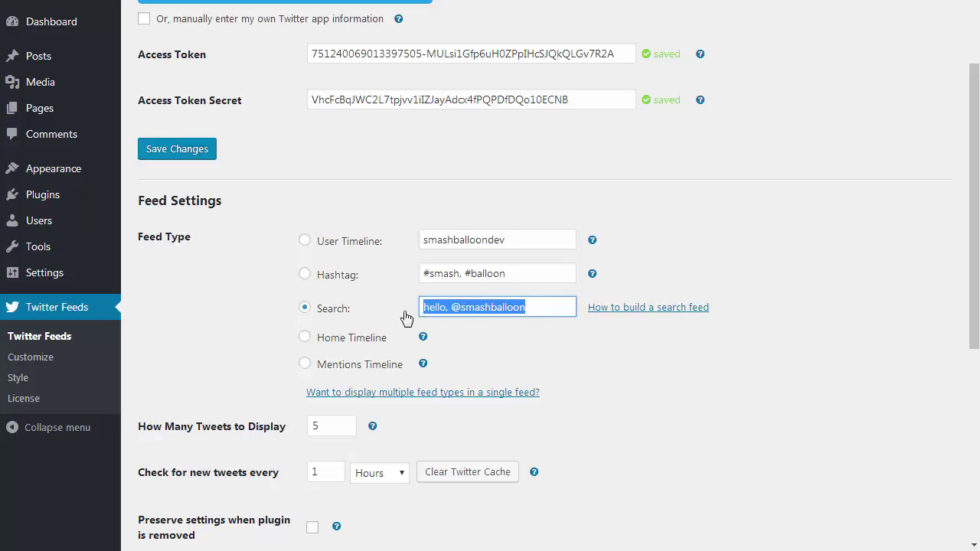
{"action": "type", "text": "\"hello"}
{"action": "key", "text": "Down"}
{"action": "key", "text": "Return"}
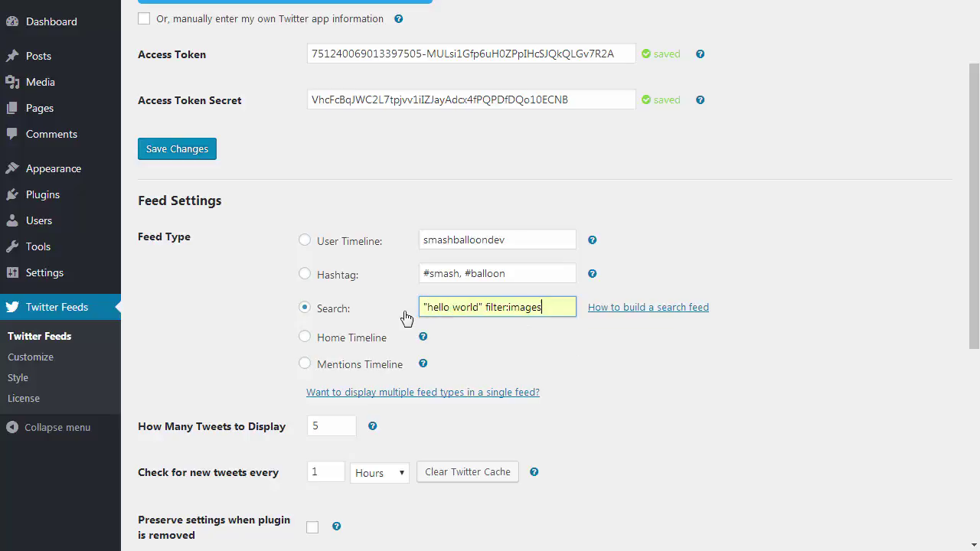
{"action": "key", "text": "shift+Tab"}
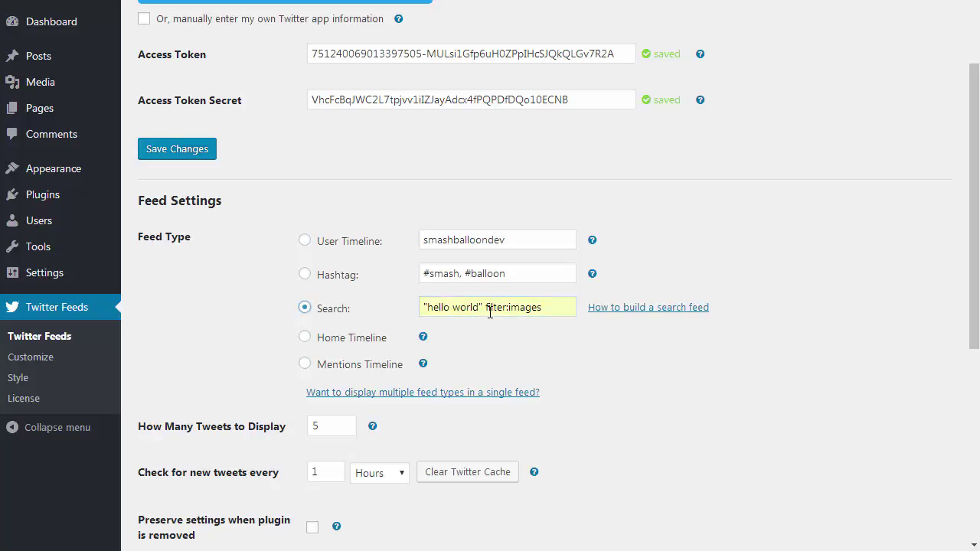
{"action": "left_click_drag", "start_coordinate": [487, 306], "coordinate": [544, 307]}
{"action": "left_click", "coordinate": [560, 309]}
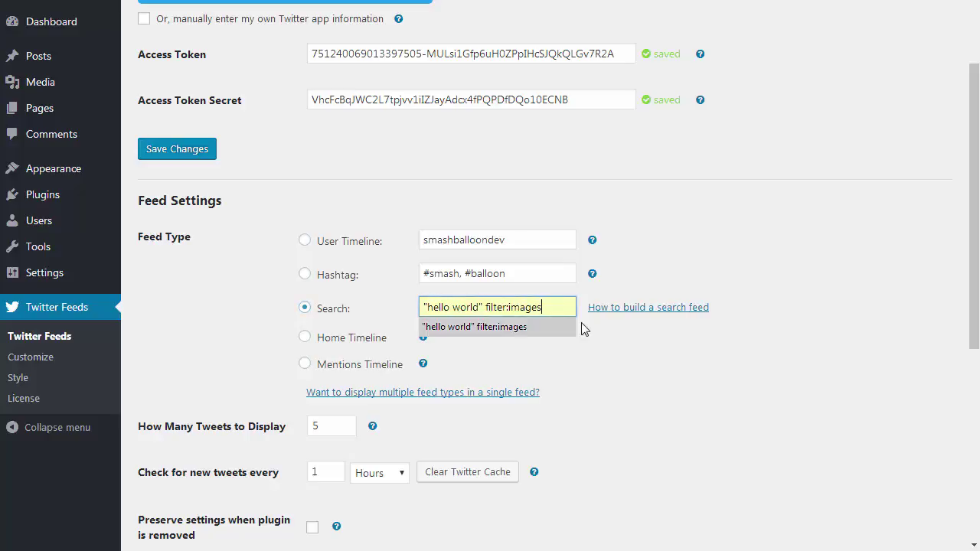
{"action": "left_click", "coordinate": [583, 328]}
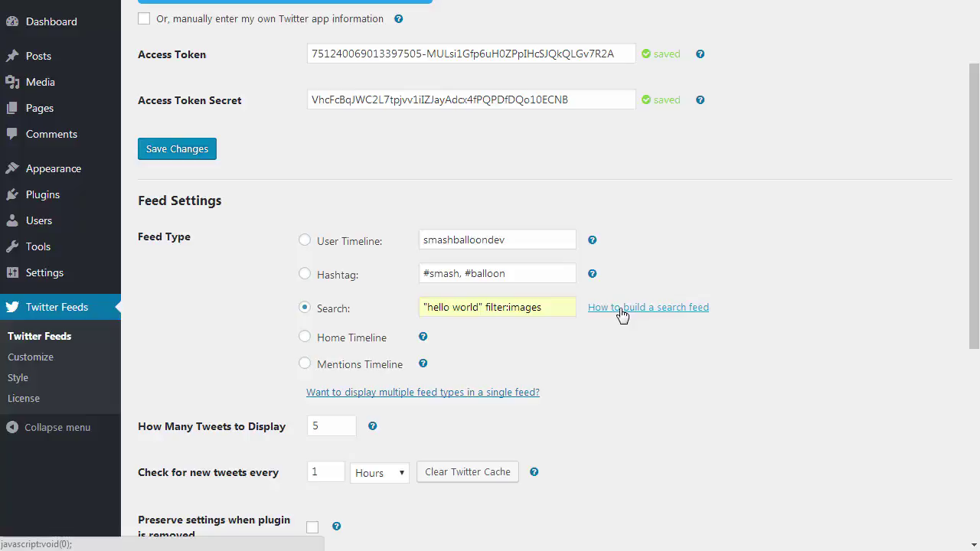
Try the Home and Mentions timeline types and view the multiple-feed-types shortcode example
{"action": "left_click", "coordinate": [371, 343]}
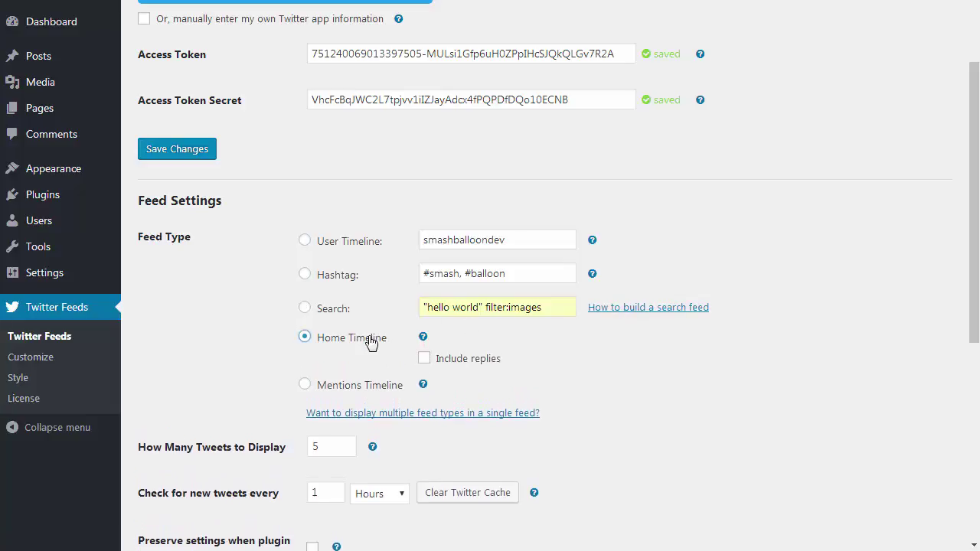
{"action": "left_click", "coordinate": [375, 386]}
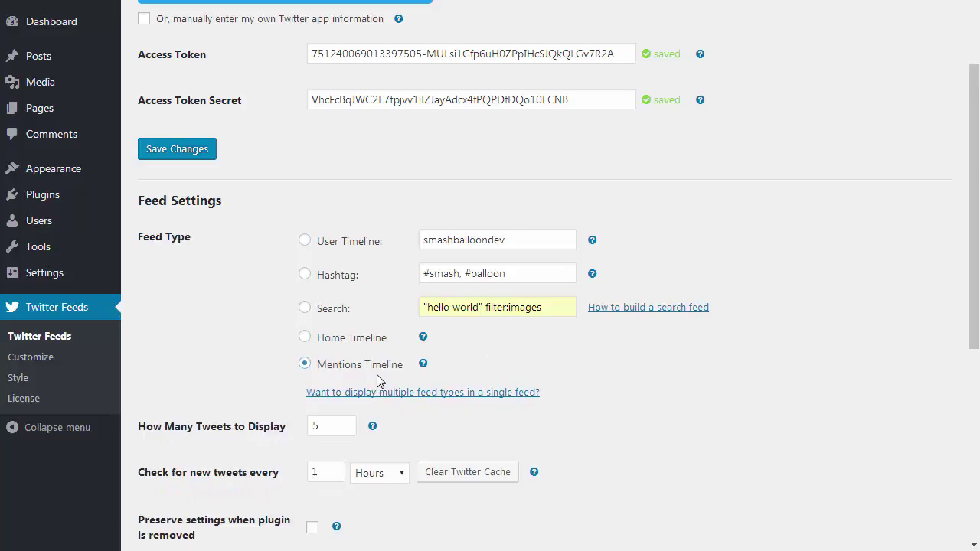
{"action": "left_click", "coordinate": [468, 395]}
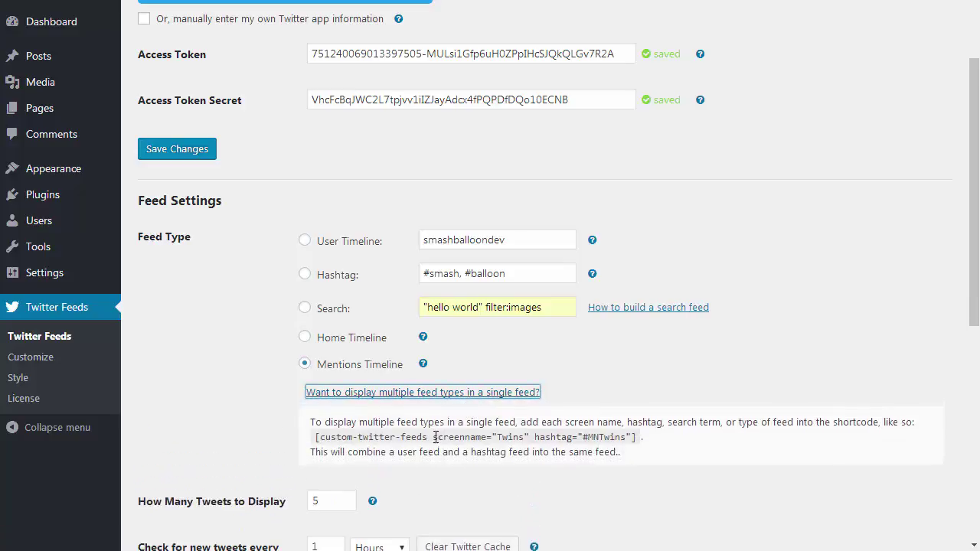
{"action": "left_click_drag", "start_coordinate": [433, 436], "coordinate": [628, 437]}
{"action": "left_click", "coordinate": [594, 415]}
{"action": "left_click", "coordinate": [528, 391]}
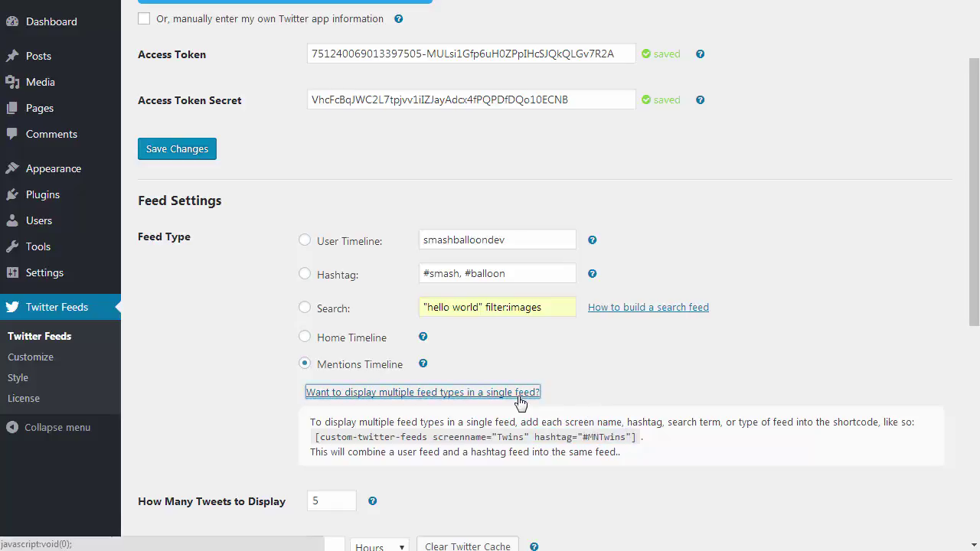
Set the feed type to User Timeline (smashballoondev) and save the settings
{"action": "left_click", "coordinate": [374, 241]}
{"action": "double_click", "coordinate": [468, 244]}
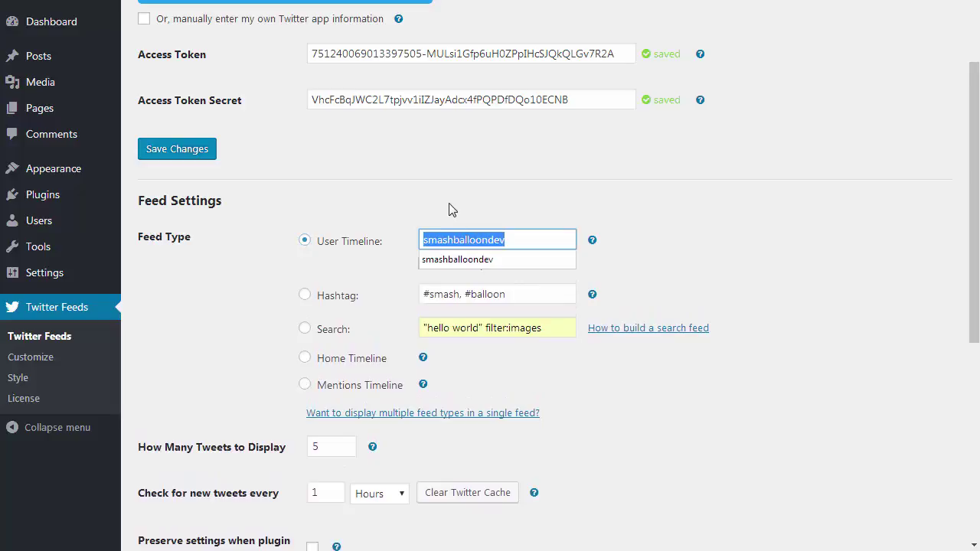
{"action": "left_click", "coordinate": [449, 203]}
{"action": "left_click", "coordinate": [199, 157]}
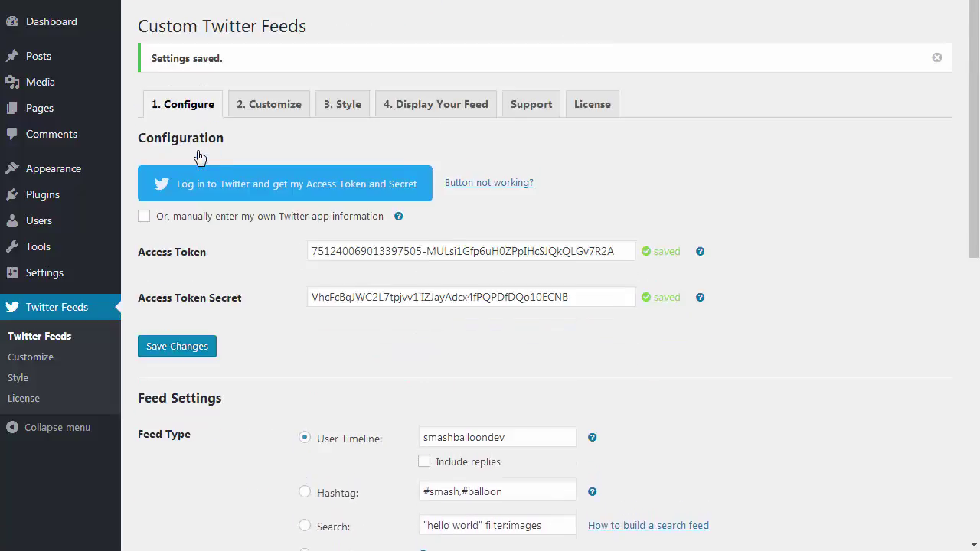
Copy the [custom-twitter-feeds] shortcode, paste it into the Twitter page's content and update the page
{"action": "scroll", "coordinate": [295, 354], "scroll_direction": "down", "scroll_amount": 7}
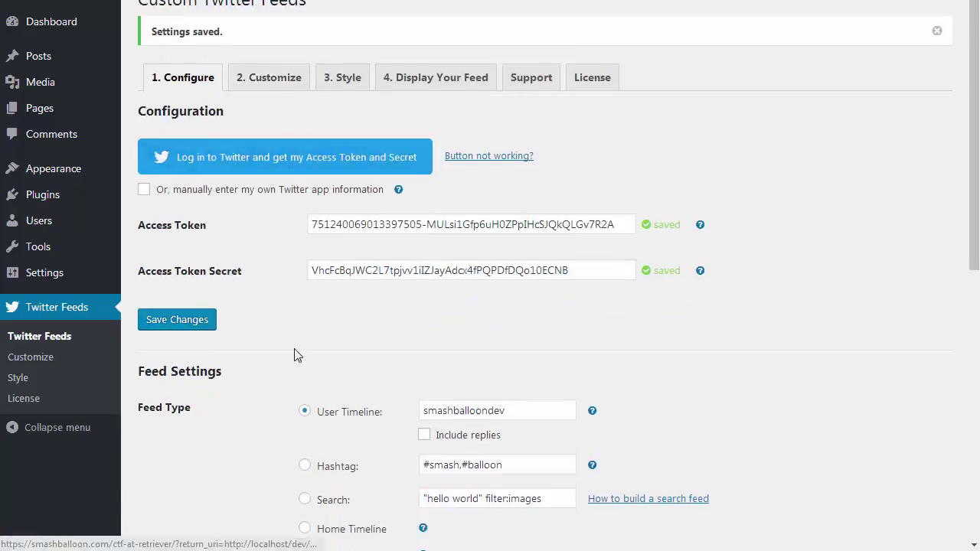
{"action": "left_click", "coordinate": [683, 474]}
{"action": "key", "text": "ctrl+c"}
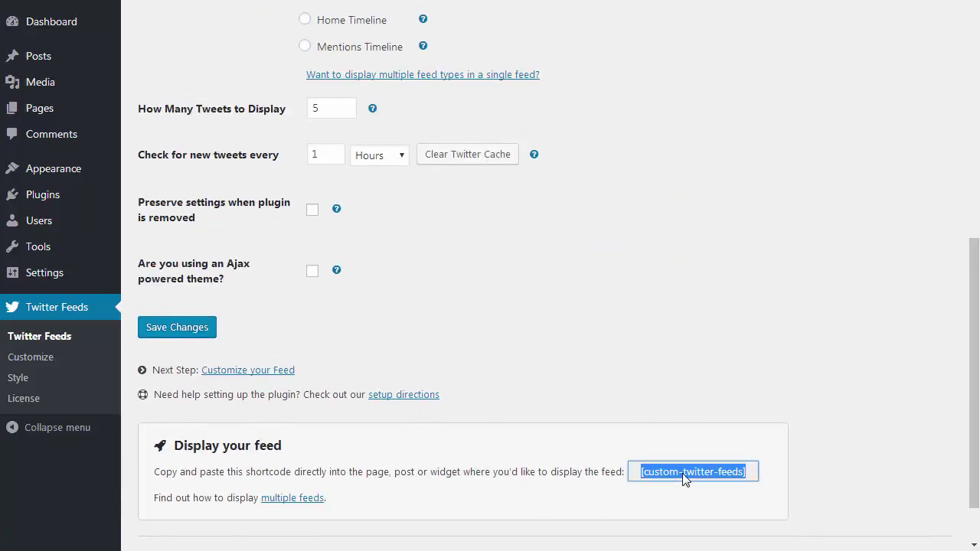
{"action": "left_click", "coordinate": [88, 116]}
{"action": "left_click", "coordinate": [88, 115]}
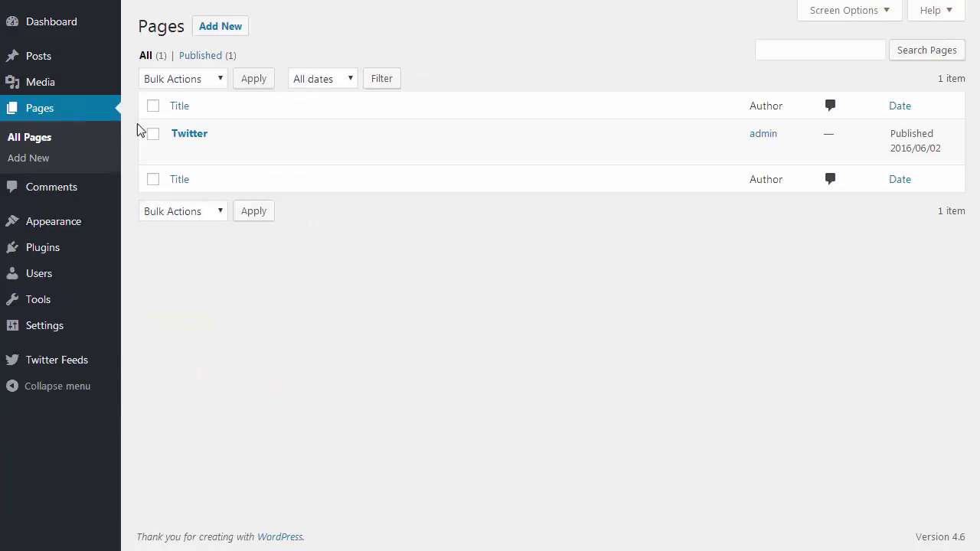
{"action": "left_click", "coordinate": [192, 140]}
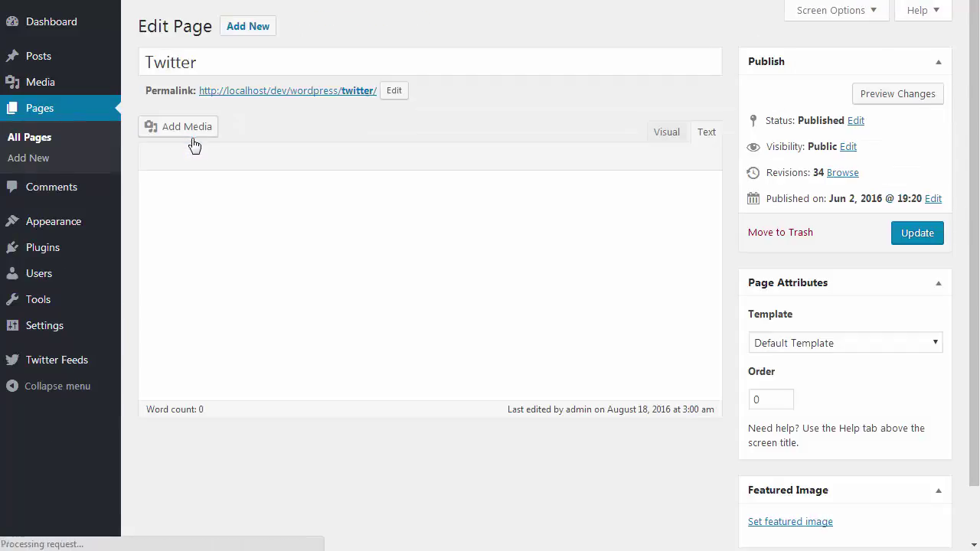
{"action": "left_click", "coordinate": [258, 225]}
{"action": "key", "text": "ctrl+v"}
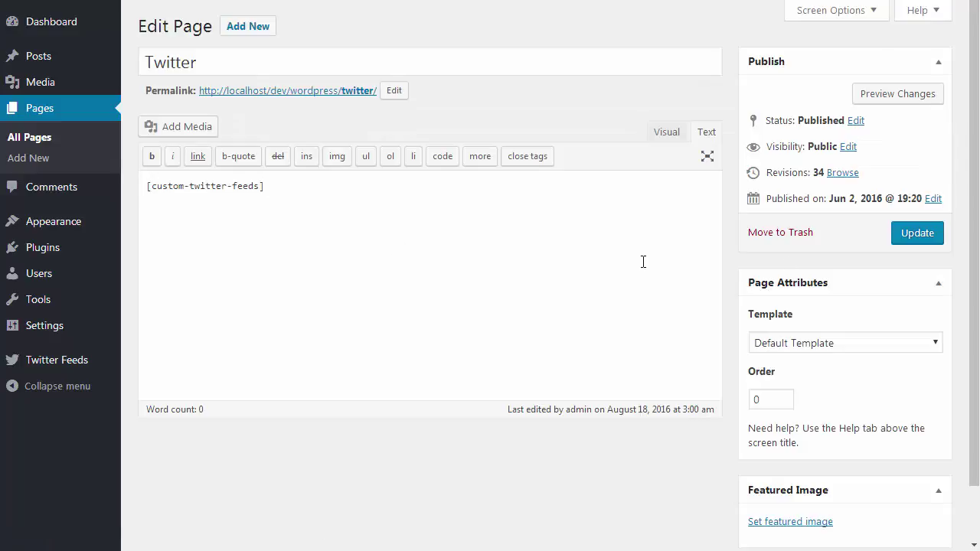
{"action": "left_click", "coordinate": [905, 240]}
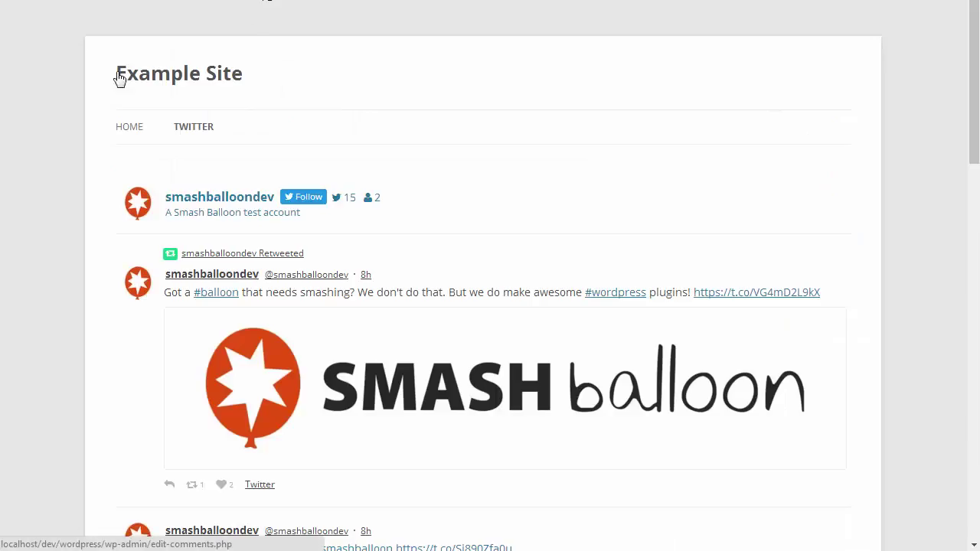
Scroll down the live Twitter page feed, load more tweets, and browse the galleries and video
{"action": "scroll", "coordinate": [49, 210], "scroll_direction": "down", "scroll_amount": 2}
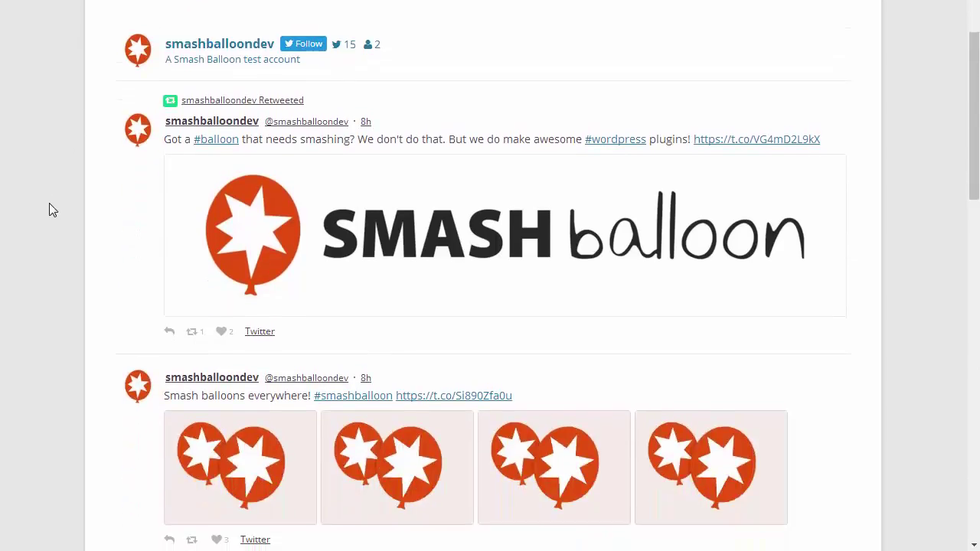
{"action": "scroll", "coordinate": [49, 203], "scroll_direction": "down", "scroll_amount": 8}
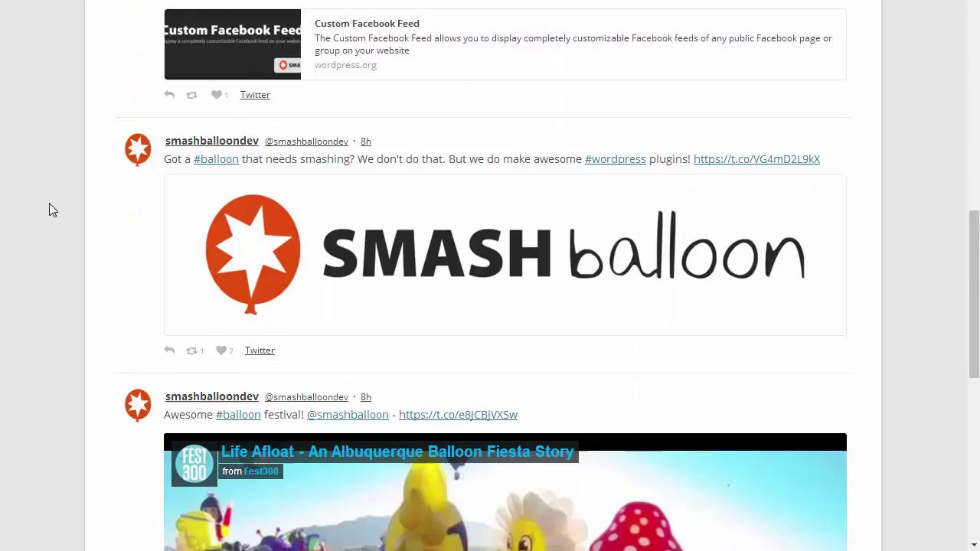
{"action": "scroll", "coordinate": [49, 203], "scroll_direction": "down", "scroll_amount": 8}
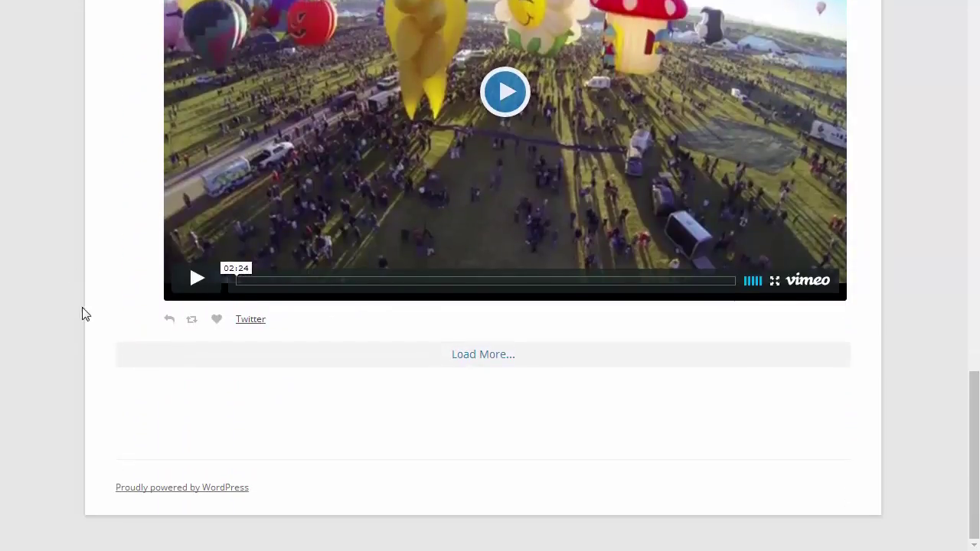
{"action": "left_click", "coordinate": [142, 363]}
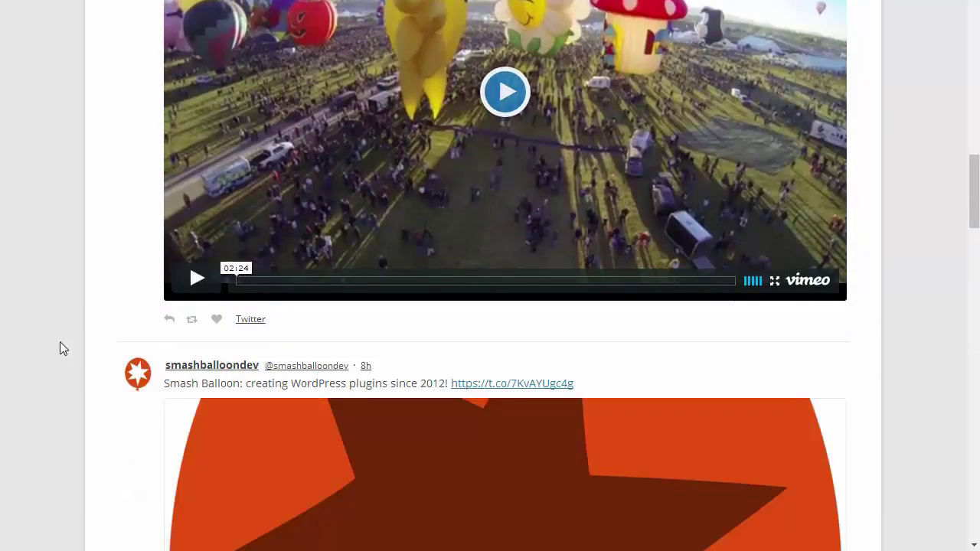
{"action": "scroll", "coordinate": [60, 342], "scroll_direction": "down", "scroll_amount": 11}
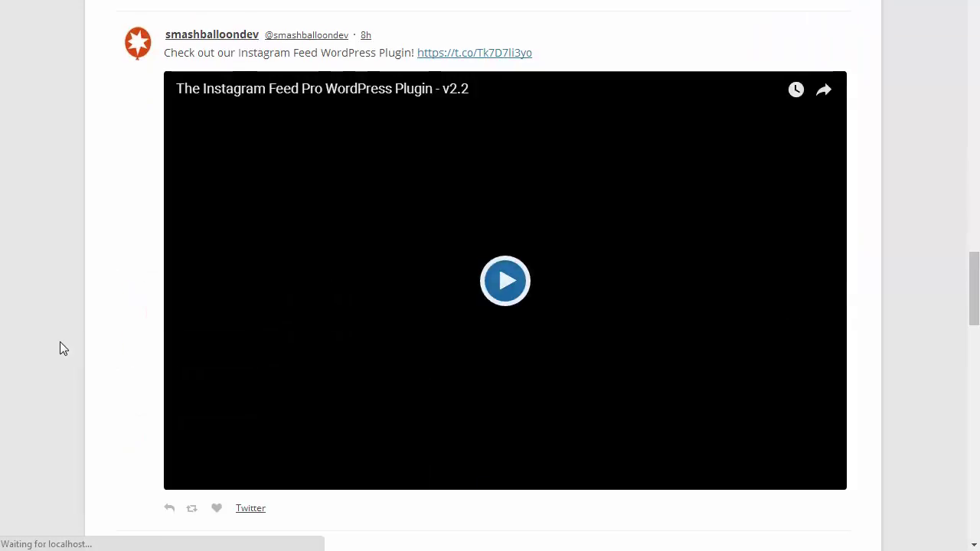
{"action": "scroll", "coordinate": [59, 348], "scroll_direction": "up", "scroll_amount": 20}
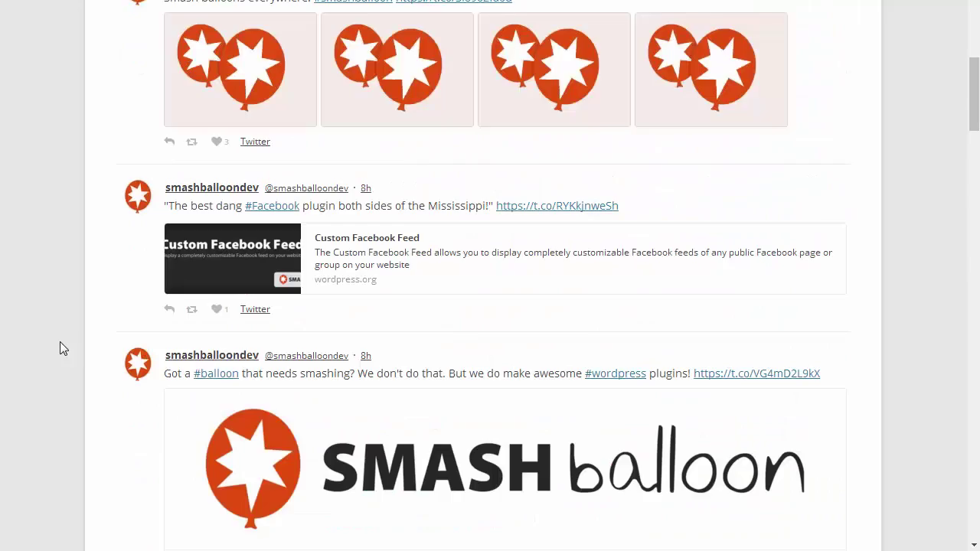
{"action": "scroll", "coordinate": [60, 343], "scroll_direction": "up", "scroll_amount": 5}
{"action": "scroll", "coordinate": [59, 348], "scroll_direction": "up", "scroll_amount": 1}
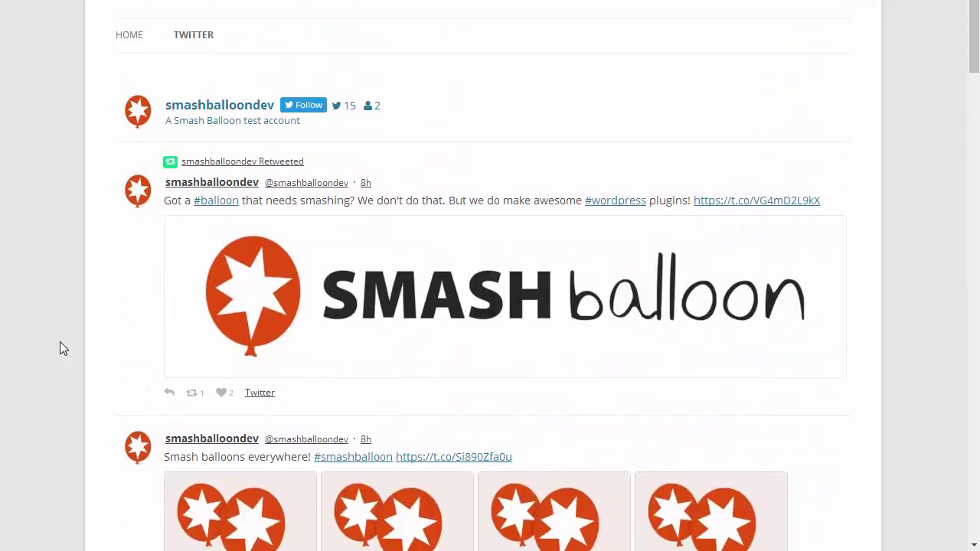
{"action": "scroll", "coordinate": [60, 345], "scroll_direction": "down", "scroll_amount": 3}
{"action": "mouse_move", "coordinate": [218, 325]}
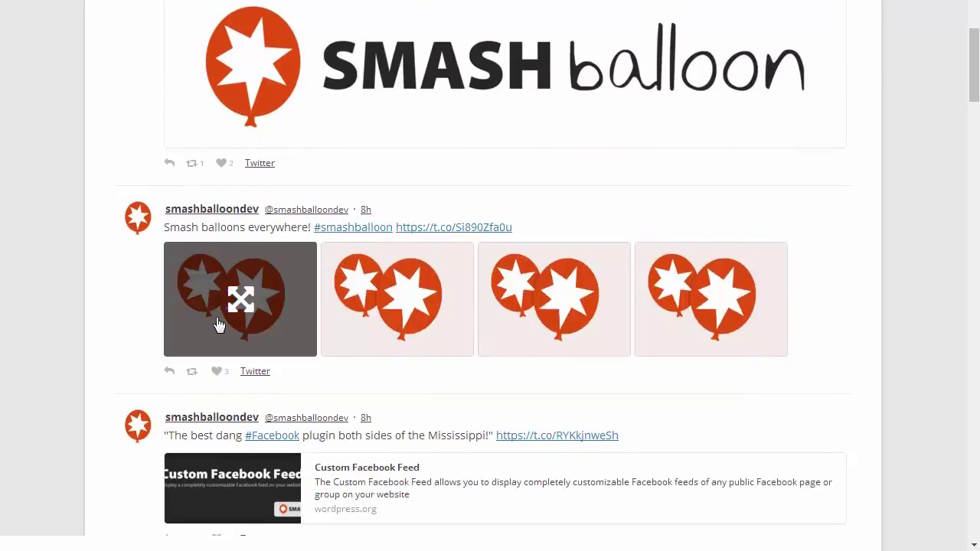
{"action": "scroll", "coordinate": [564, 324], "scroll_direction": "down", "scroll_amount": 2}
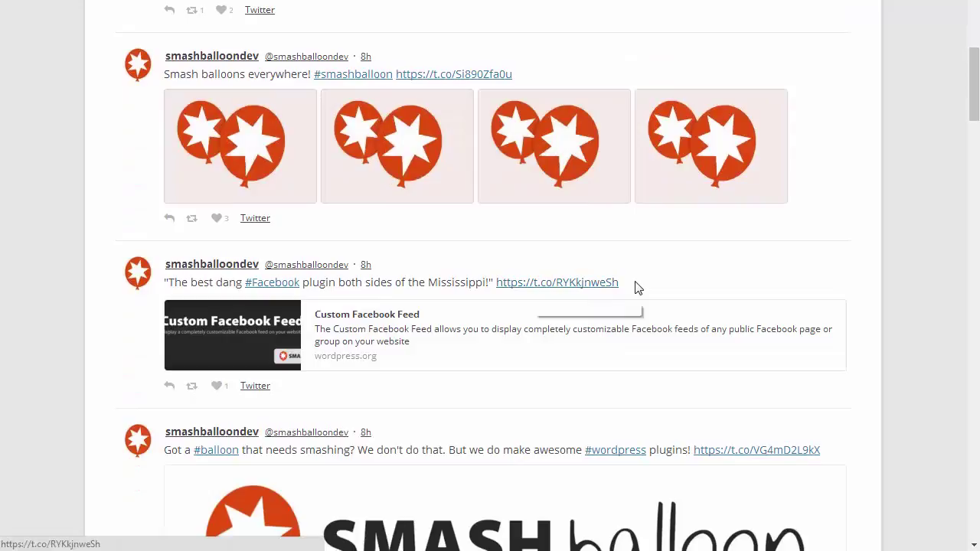
{"action": "scroll", "coordinate": [574, 280], "scroll_direction": "down", "scroll_amount": 1}
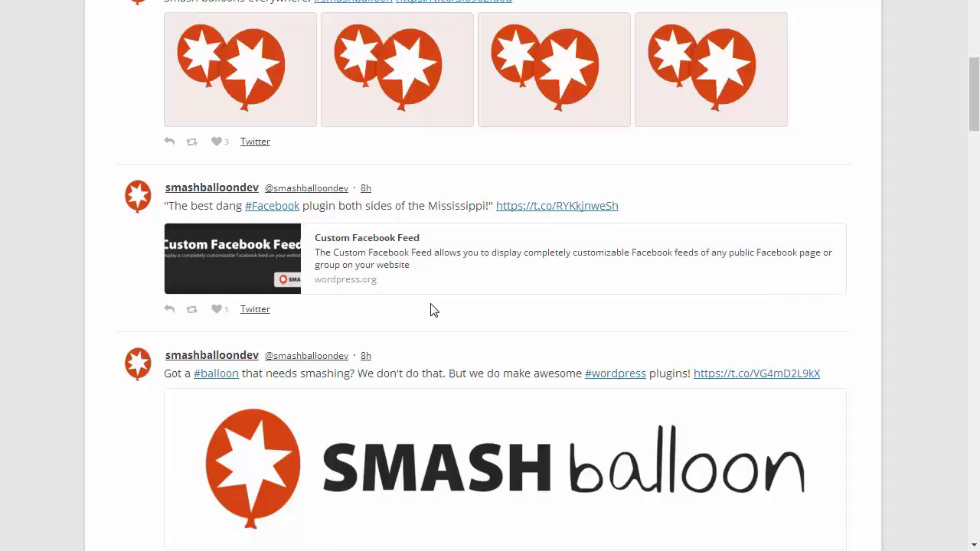
{"action": "scroll", "coordinate": [430, 309], "scroll_direction": "down", "scroll_amount": 3}
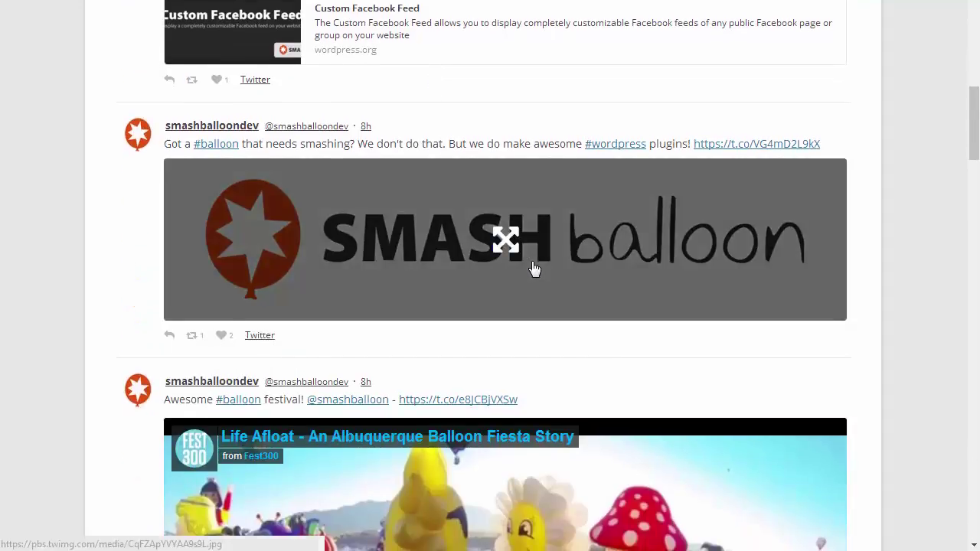
{"action": "left_click", "coordinate": [532, 266]}
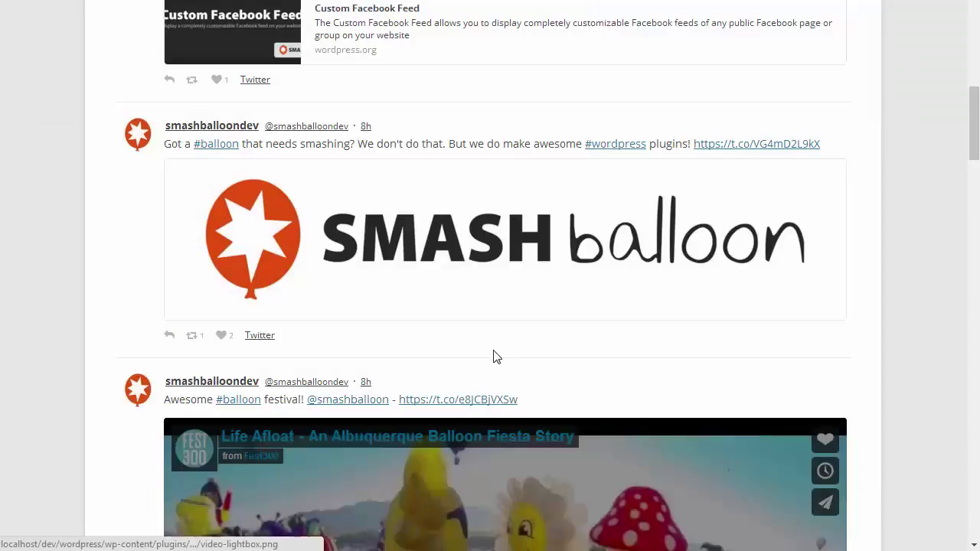
{"action": "left_click", "coordinate": [221, 336]}
{"action": "left_click", "coordinate": [221, 344]}
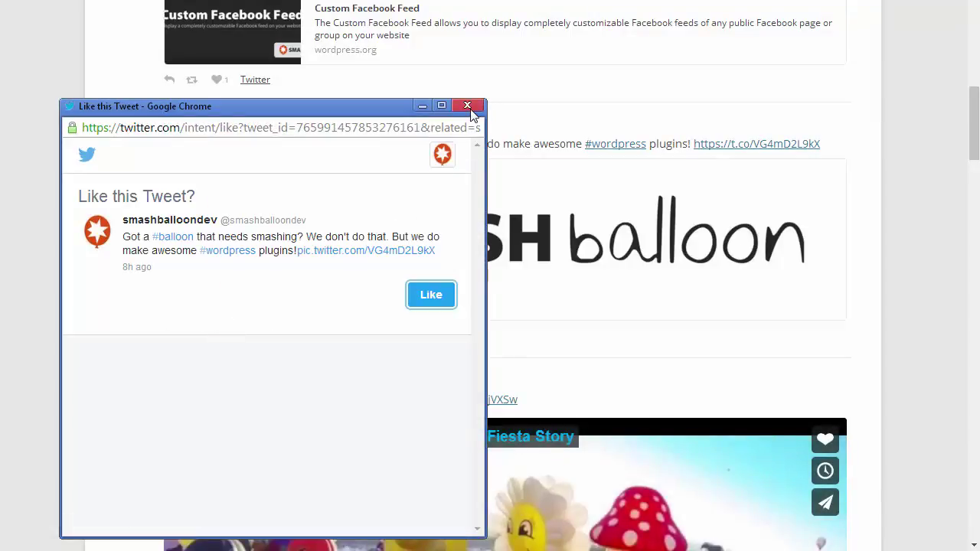
{"action": "left_click", "coordinate": [469, 106]}
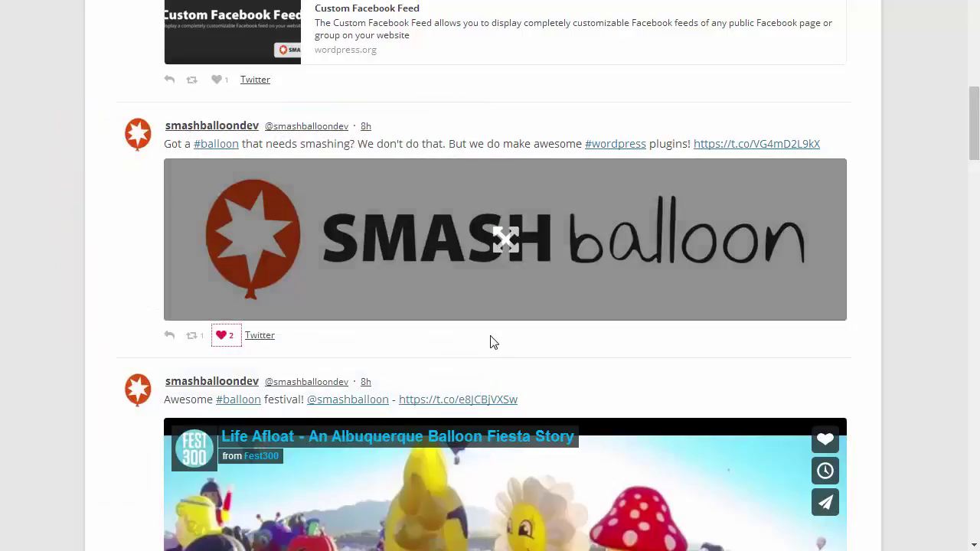
{"action": "right_click", "coordinate": [503, 335]}
{"action": "left_click", "coordinate": [523, 528]}
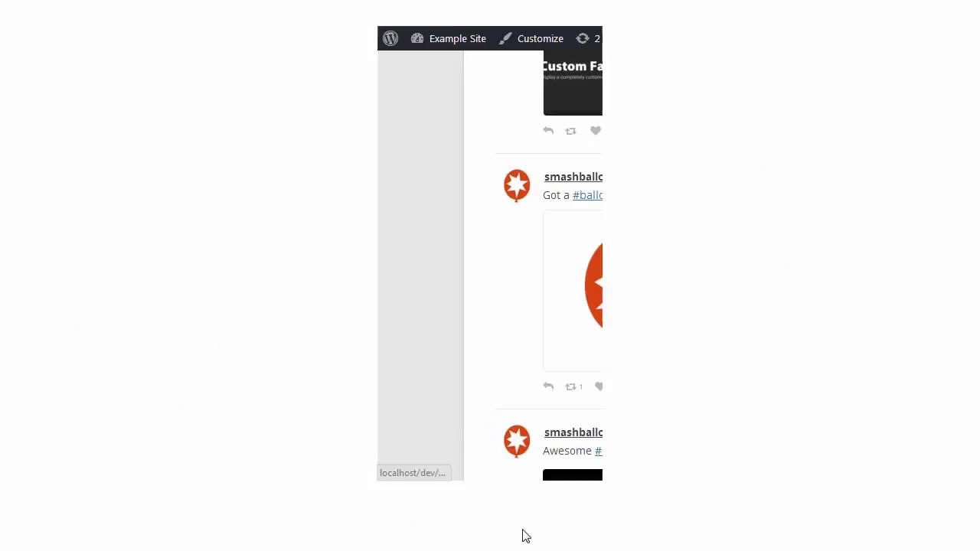
{"action": "mouse_move", "coordinate": [609, 264]}
{"action": "left_mouse_down"}
{"action": "mouse_move", "coordinate": [686, 257]}
{"action": "mouse_move", "coordinate": [593, 268]}
{"action": "left_mouse_up"}
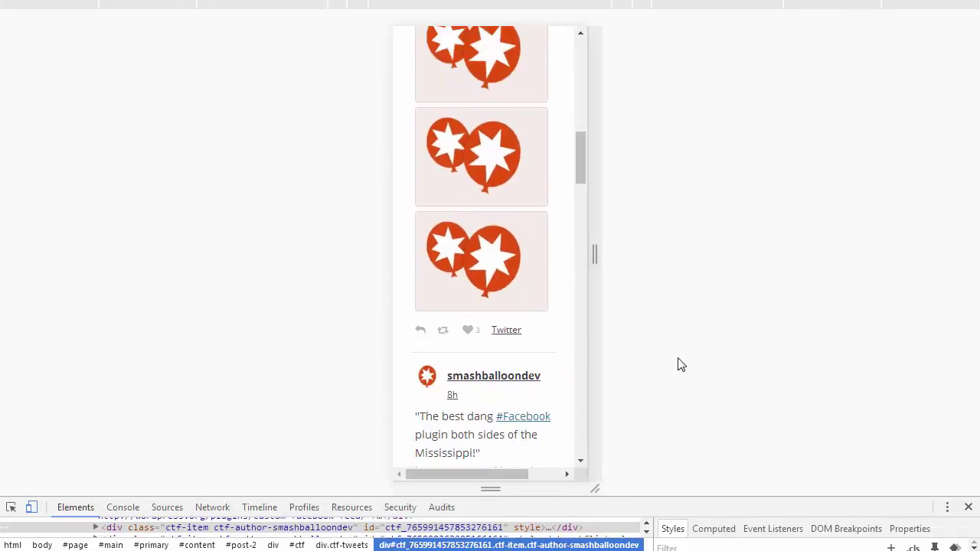
{"action": "left_click", "coordinate": [969, 506]}
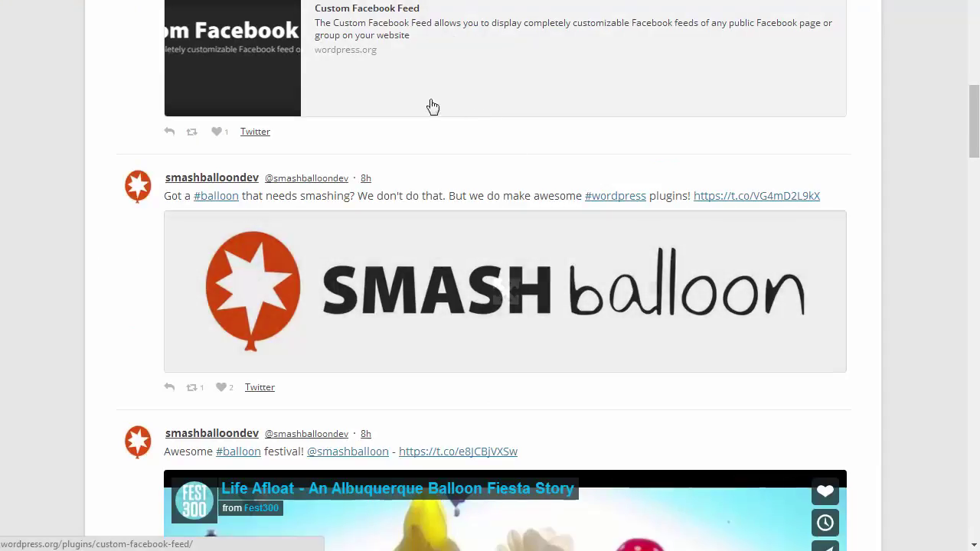
{"action": "mouse_move", "coordinate": [101, 6]}
{"action": "right_click", "coordinate": [59, 15]}
{"action": "key", "text": "Escape"}
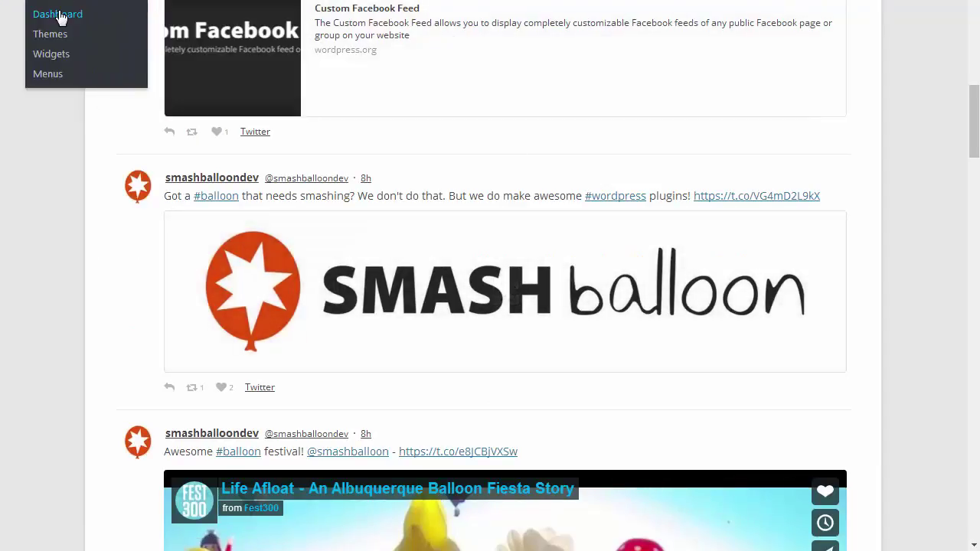
Set the User Timeline accounts to puma,nike,reebok in the Twitter Feeds settings
{"action": "left_click", "coordinate": [59, 15]}
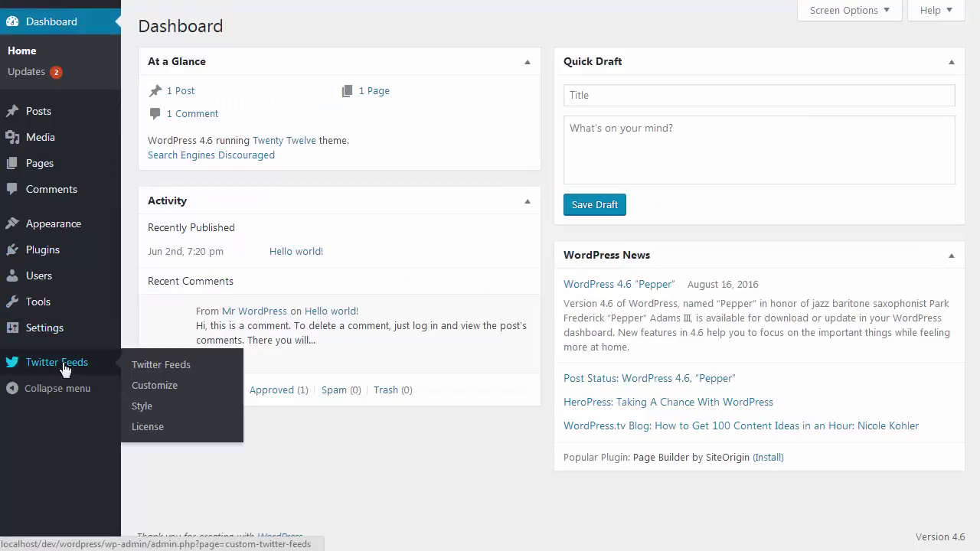
{"action": "left_click", "coordinate": [64, 364]}
{"action": "scroll", "coordinate": [312, 336], "scroll_direction": "down", "scroll_amount": 1}
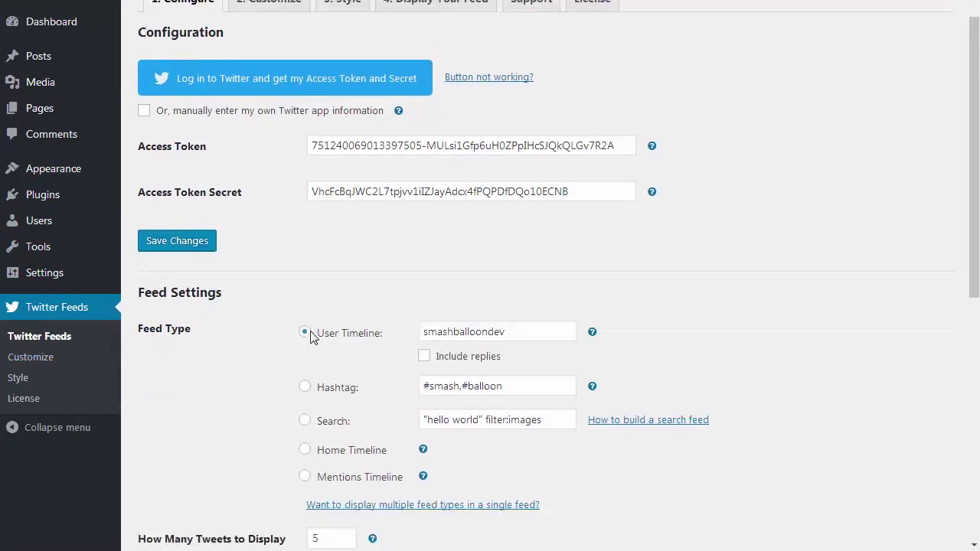
{"action": "scroll", "coordinate": [310, 337], "scroll_direction": "down", "scroll_amount": 1}
{"action": "double_click", "coordinate": [476, 240]}
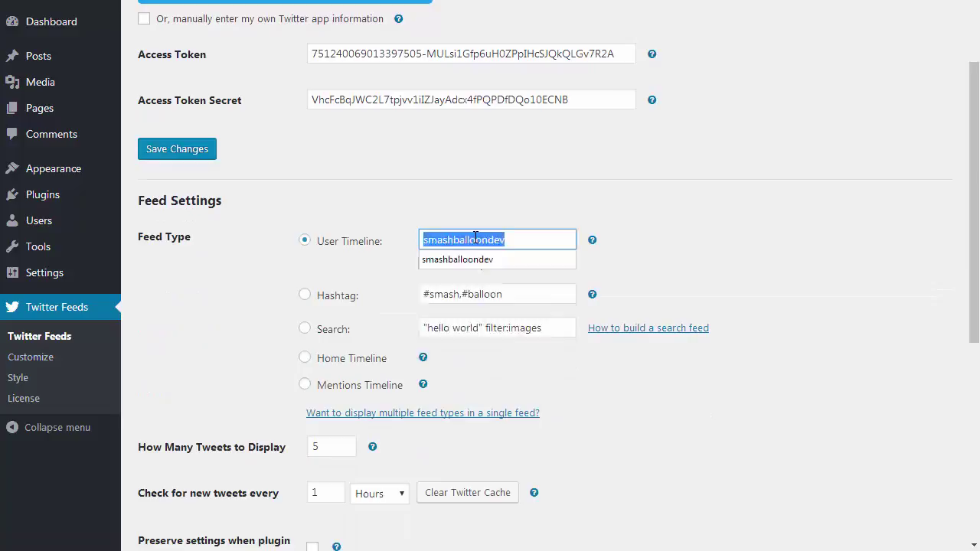
{"action": "type", "text": "puma"}
{"action": "key", "text": "Down"}
{"action": "key", "text": "Down"}
{"action": "key", "text": "Return"}
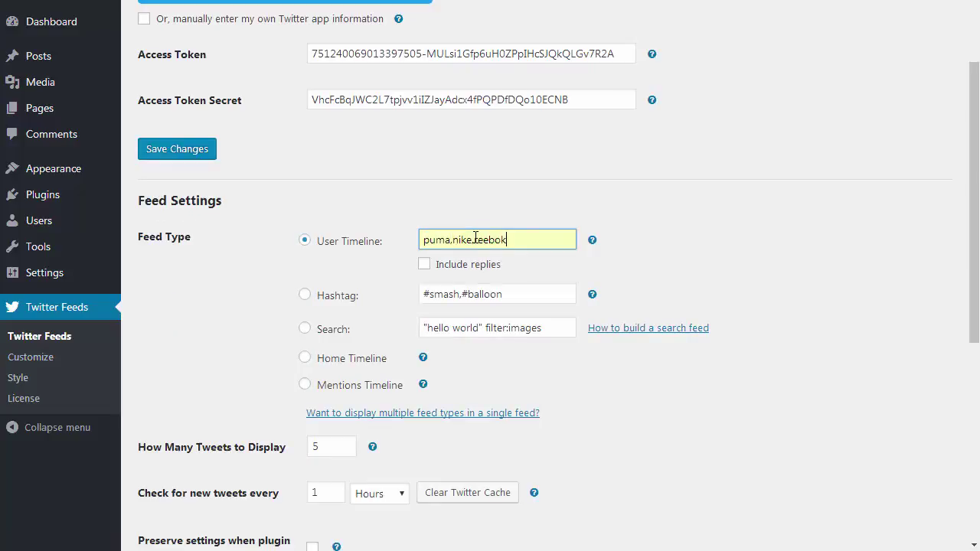
Raise tweets to display to 50 and save the configuration
{"action": "scroll", "coordinate": [404, 214], "scroll_direction": "down", "scroll_amount": 3}
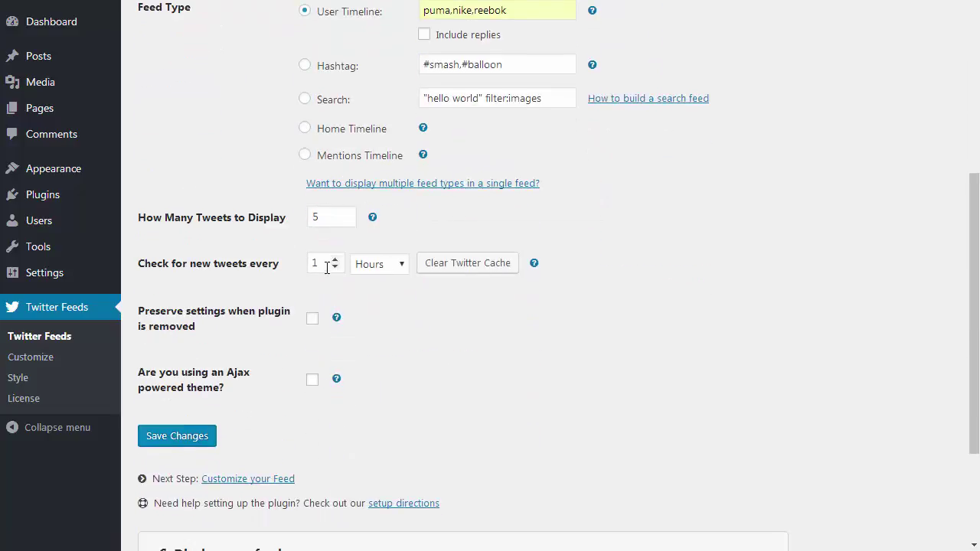
{"action": "left_click_drag", "start_coordinate": [337, 218], "coordinate": [300, 218]}
{"action": "left_click", "coordinate": [186, 437]}
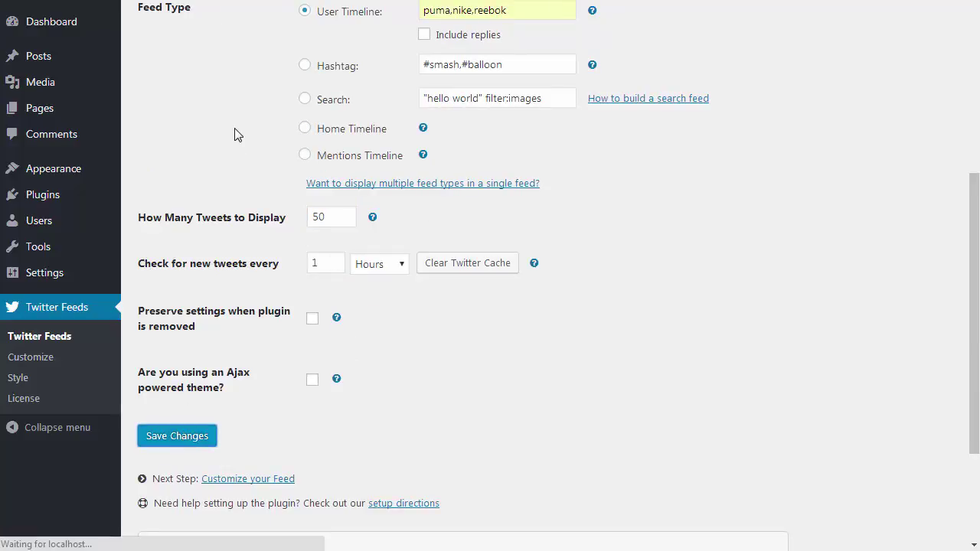
On the Customize tab, review feed size and tweet text/action options, leaving them unchanged
{"action": "left_click", "coordinate": [264, 108]}
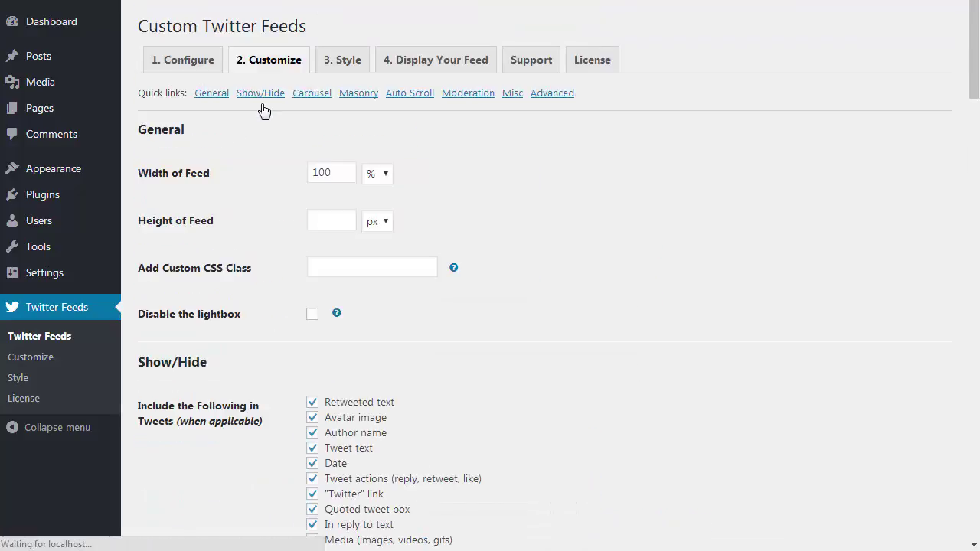
{"action": "left_click", "coordinate": [332, 171]}
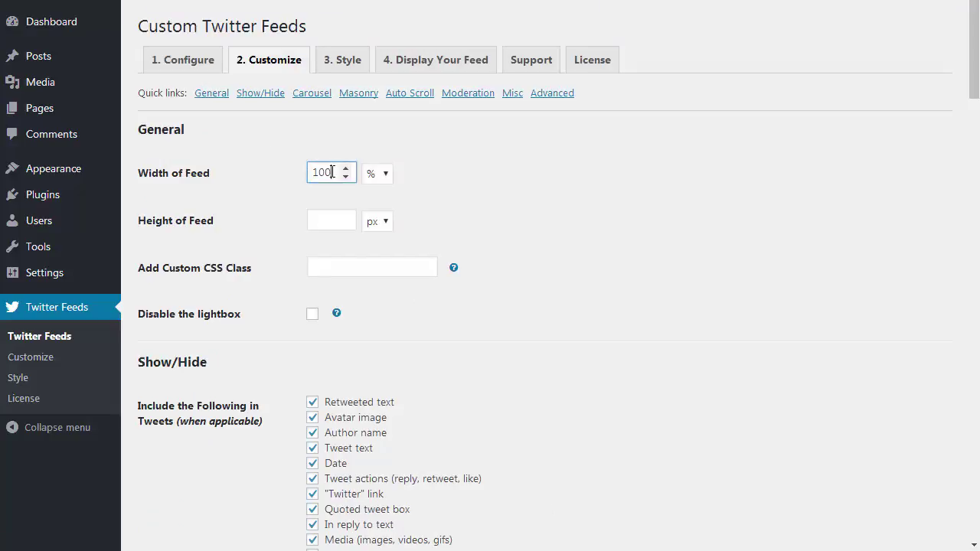
{"action": "left_click", "coordinate": [331, 222]}
{"action": "left_click", "coordinate": [281, 228]}
{"action": "scroll", "coordinate": [281, 228], "scroll_direction": "down", "scroll_amount": 3}
{"action": "left_click", "coordinate": [312, 219]}
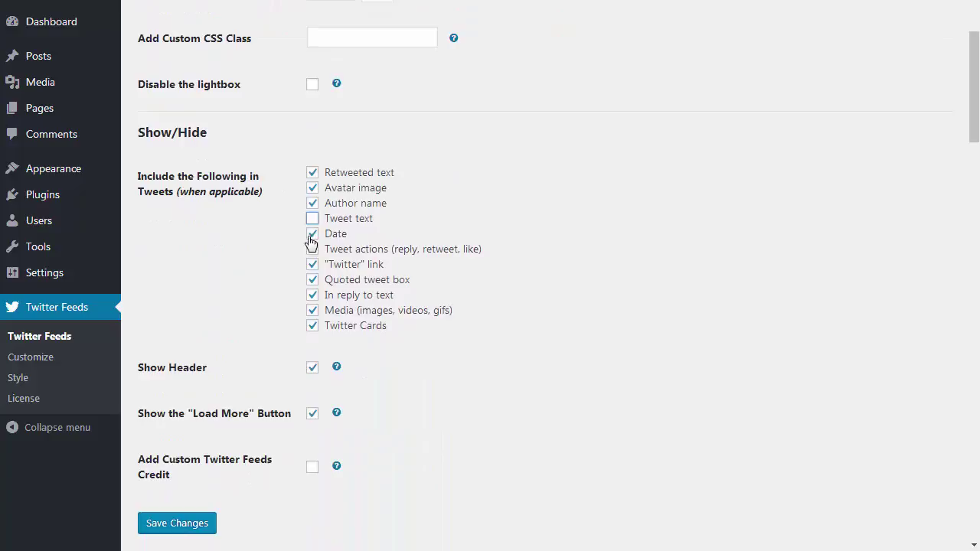
{"action": "left_click", "coordinate": [312, 249]}
{"action": "left_click", "coordinate": [312, 249]}
{"action": "left_click", "coordinate": [312, 218]}
Hide the feed header while keeping the Load More button enabled
{"action": "scroll", "coordinate": [273, 256], "scroll_direction": "down", "scroll_amount": 2}
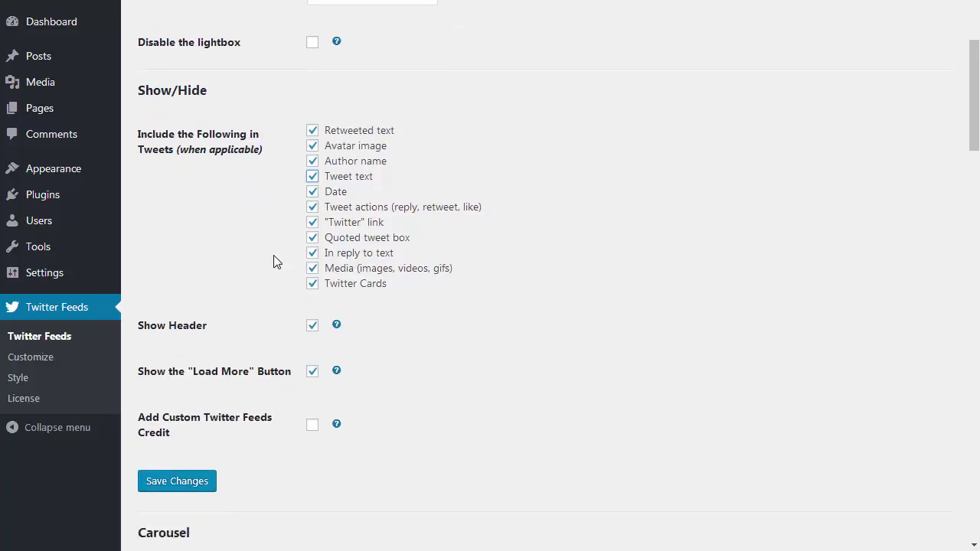
{"action": "left_click", "coordinate": [312, 217]}
{"action": "left_click", "coordinate": [313, 262]}
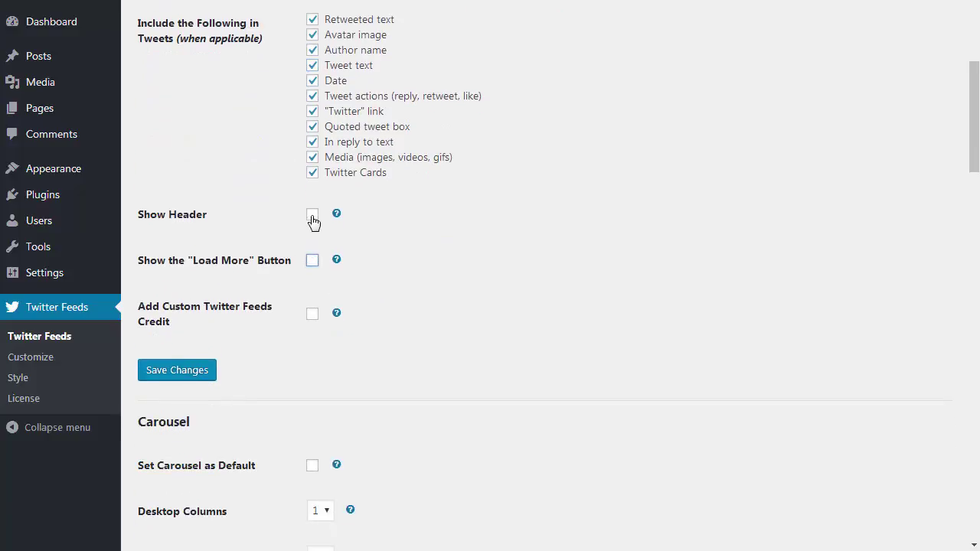
{"action": "left_click", "coordinate": [312, 260]}
Leave the carousel layout off as default, with one desktop column
{"action": "scroll", "coordinate": [284, 297], "scroll_direction": "down", "scroll_amount": 2}
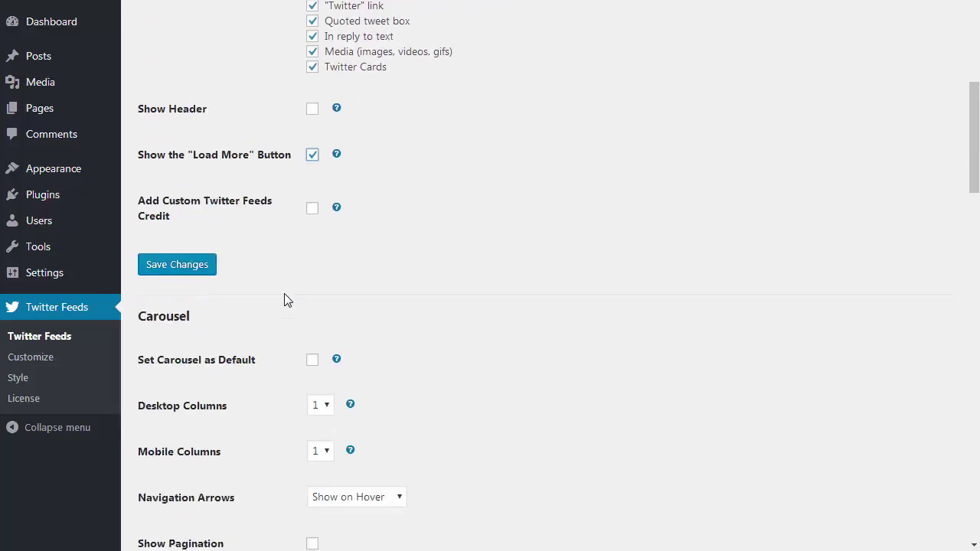
{"action": "scroll", "coordinate": [284, 298], "scroll_direction": "down", "scroll_amount": 2}
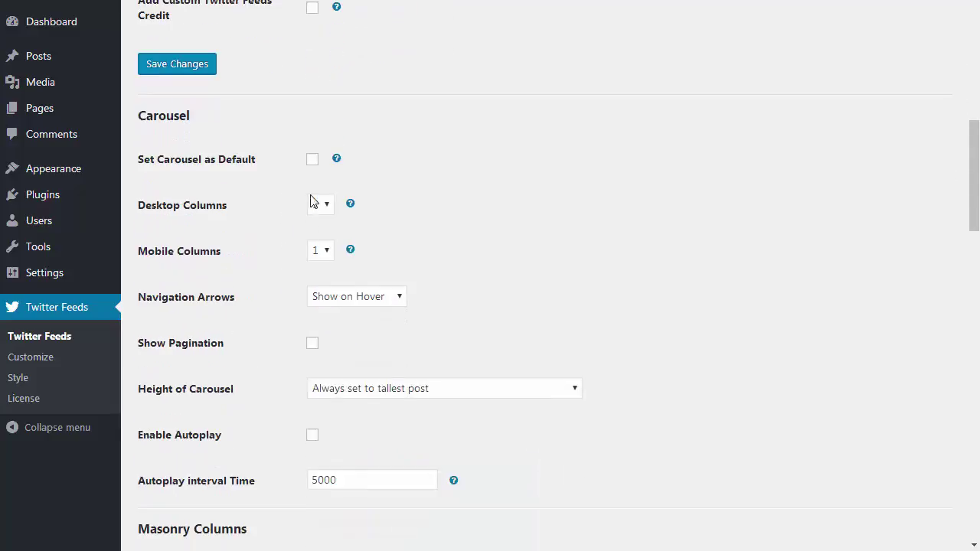
{"action": "left_click", "coordinate": [312, 160]}
{"action": "left_click", "coordinate": [312, 160]}
{"action": "left_click", "coordinate": [327, 205]}
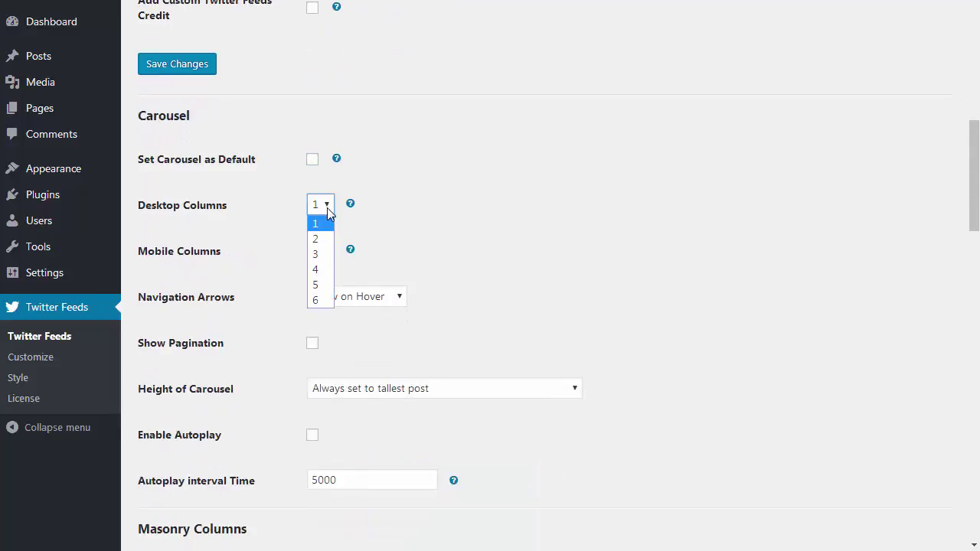
{"action": "left_click", "coordinate": [327, 209]}
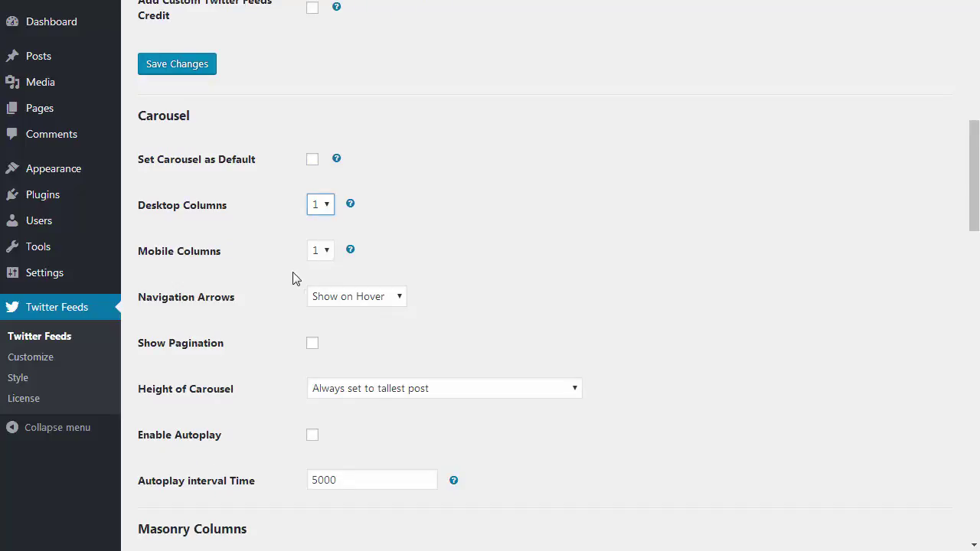
Make masonry the default layout with 3 desktop columns and enable load more on scroll
{"action": "scroll", "coordinate": [293, 277], "scroll_direction": "down", "scroll_amount": 1}
{"action": "scroll", "coordinate": [292, 272], "scroll_direction": "down", "scroll_amount": 3}
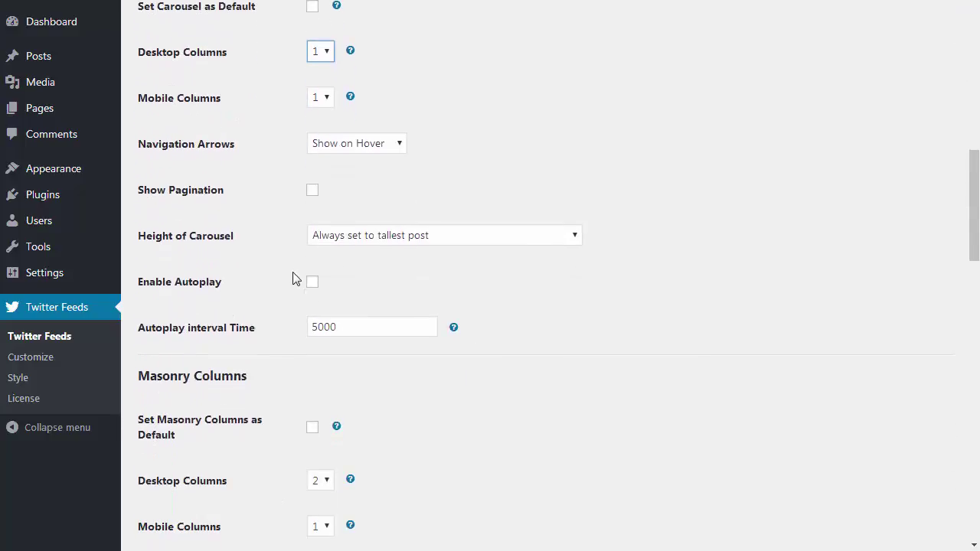
{"action": "left_click", "coordinate": [311, 274]}
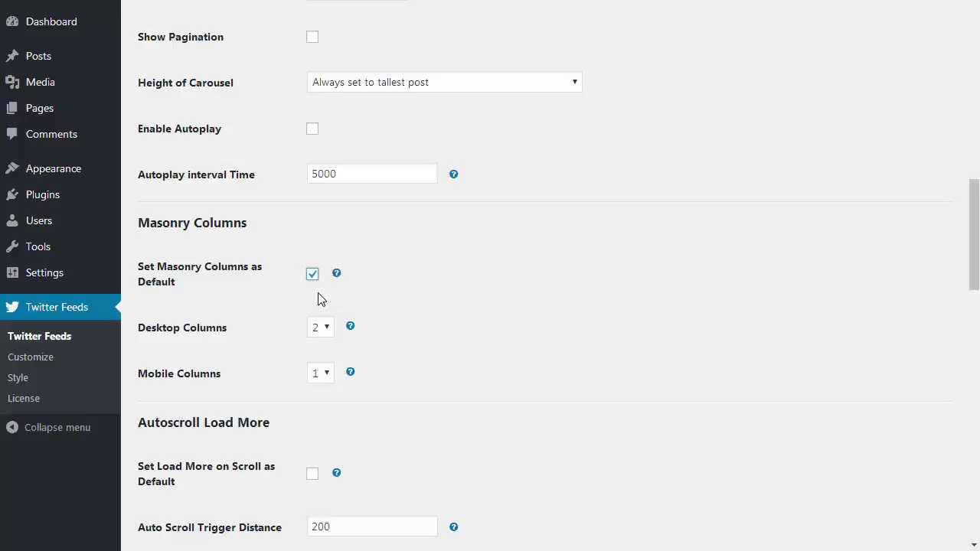
{"action": "left_click", "coordinate": [326, 328]}
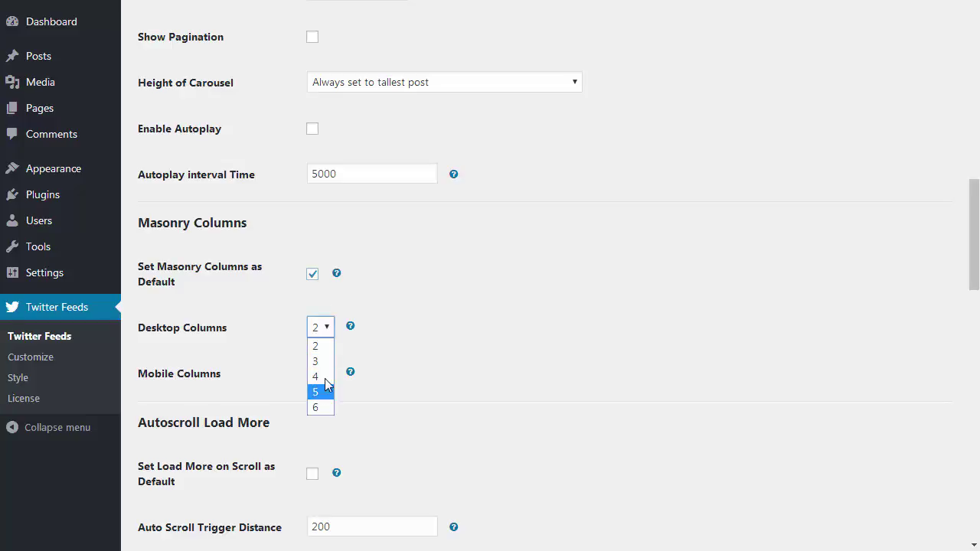
{"action": "left_click", "coordinate": [322, 362]}
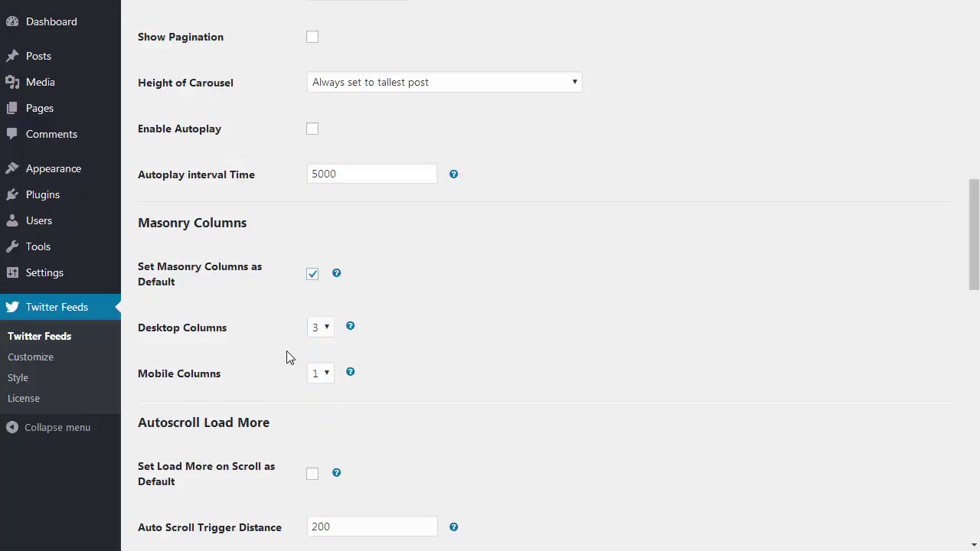
{"action": "scroll", "coordinate": [289, 358], "scroll_direction": "down", "scroll_amount": 2}
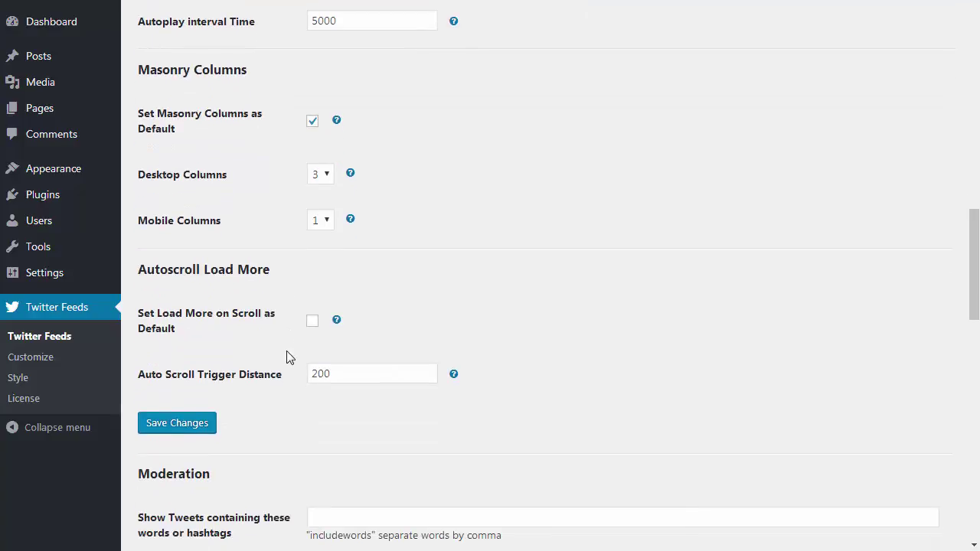
{"action": "left_click", "coordinate": [312, 323]}
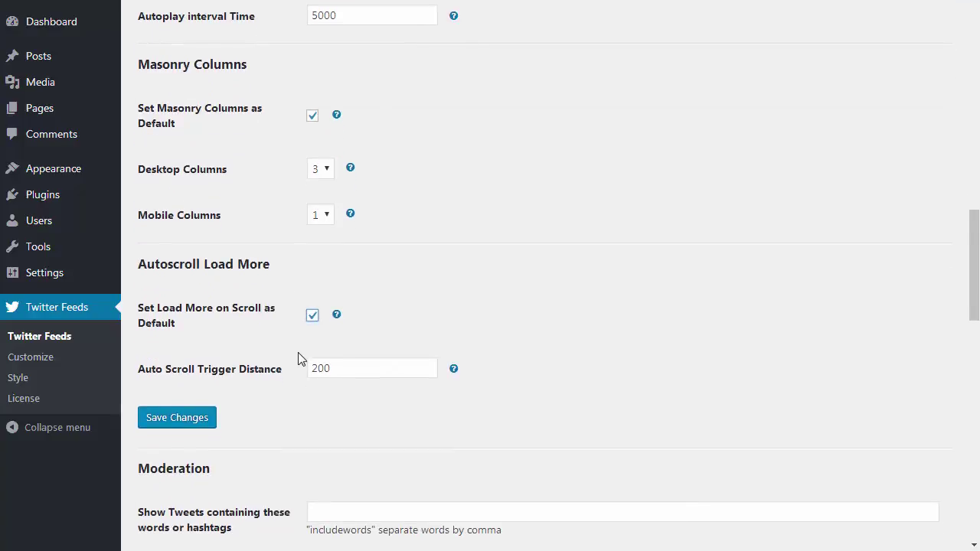
Empty the include (#showthis) and exclude ('dont show this') word filters, keeping 'any' matching
{"action": "scroll", "coordinate": [300, 359], "scroll_direction": "down", "scroll_amount": 4}
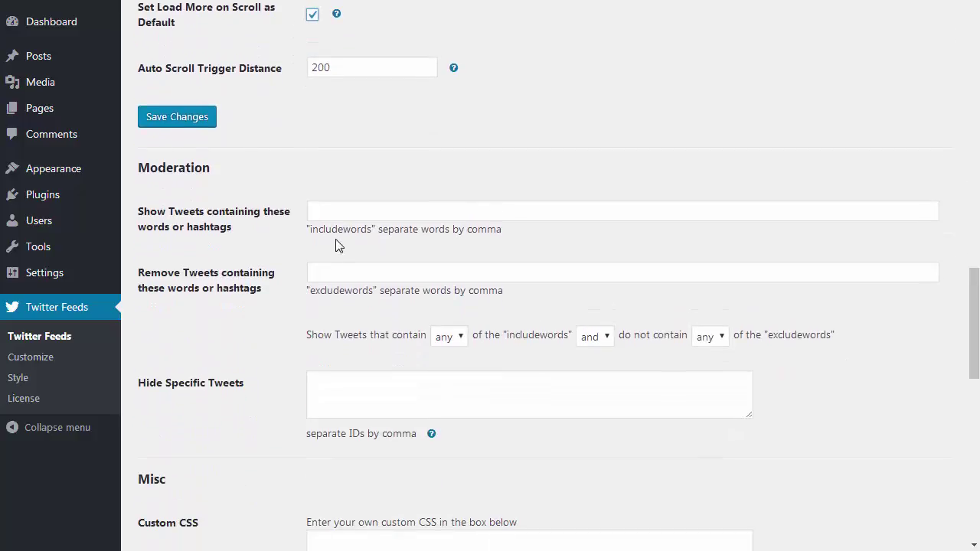
{"action": "left_click", "coordinate": [339, 214]}
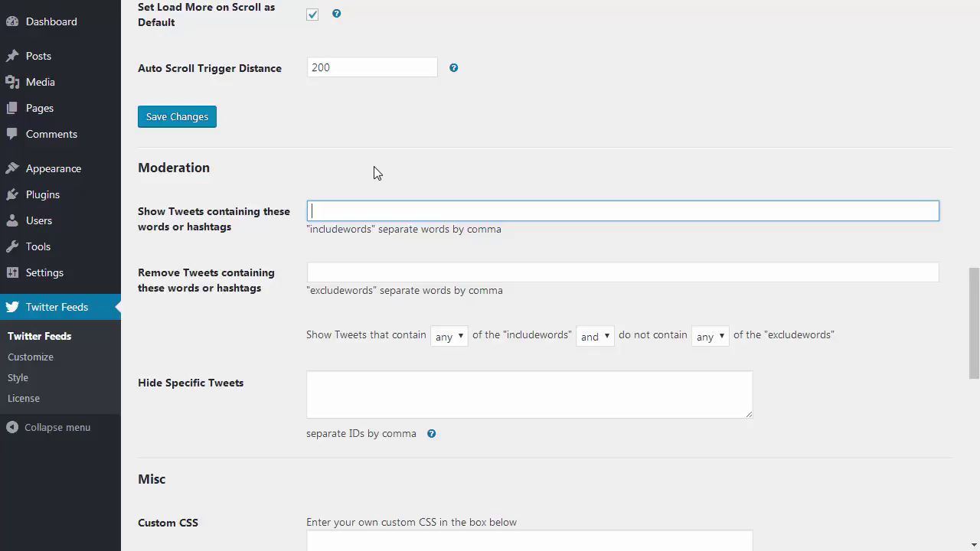
{"action": "type", "text": "#showthis"}
{"action": "left_click_drag", "start_coordinate": [375, 211], "coordinate": [292, 215]}
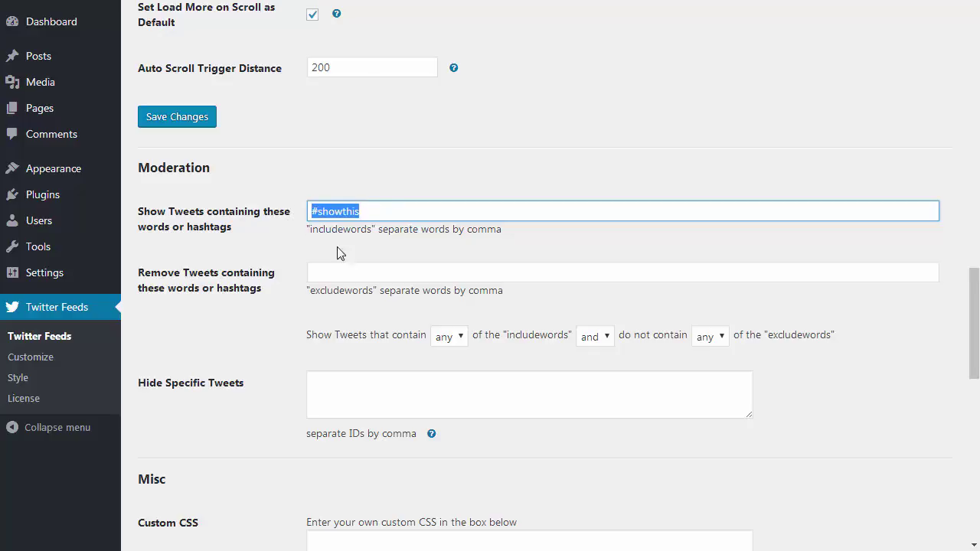
{"action": "key", "text": "ctrl+x"}
{"action": "left_click", "coordinate": [354, 270]}
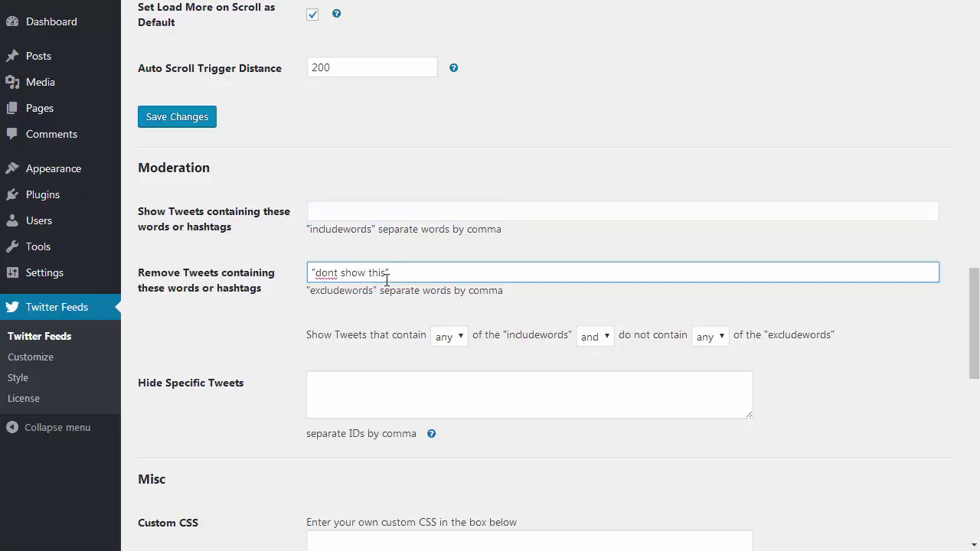
{"action": "left_click_drag", "start_coordinate": [403, 271], "coordinate": [310, 271]}
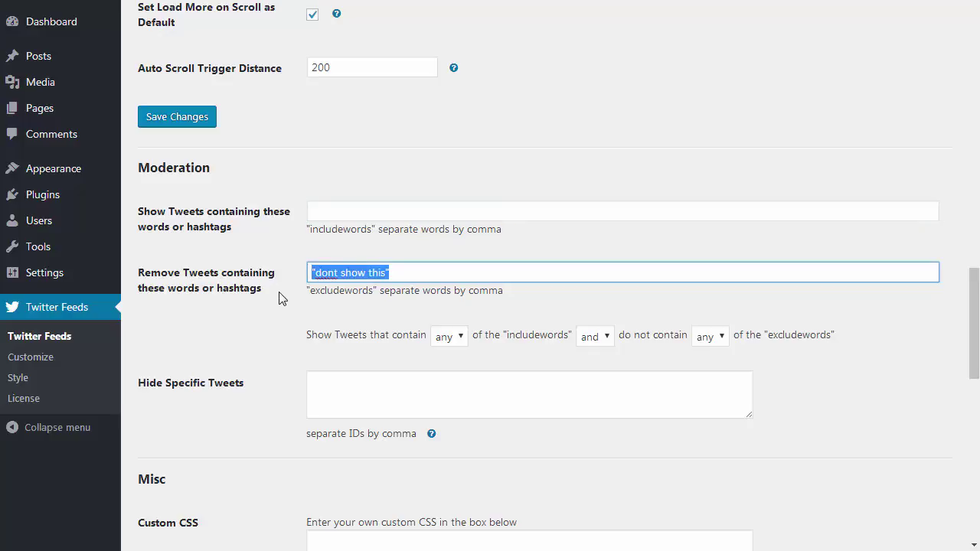
{"action": "key", "text": "ctrl+x"}
{"action": "left_click", "coordinate": [446, 339]}
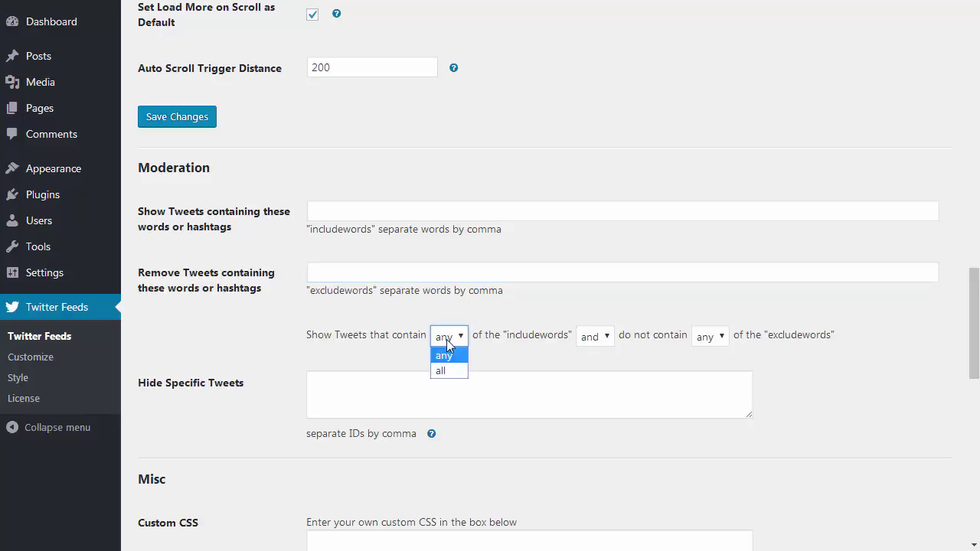
{"action": "left_click", "coordinate": [459, 342]}
{"action": "left_click", "coordinate": [272, 356]}
Leave the hide-tweets, custom CSS and custom JavaScript settings blank and save the customization
{"action": "scroll", "coordinate": [269, 357], "scroll_direction": "down", "scroll_amount": 2}
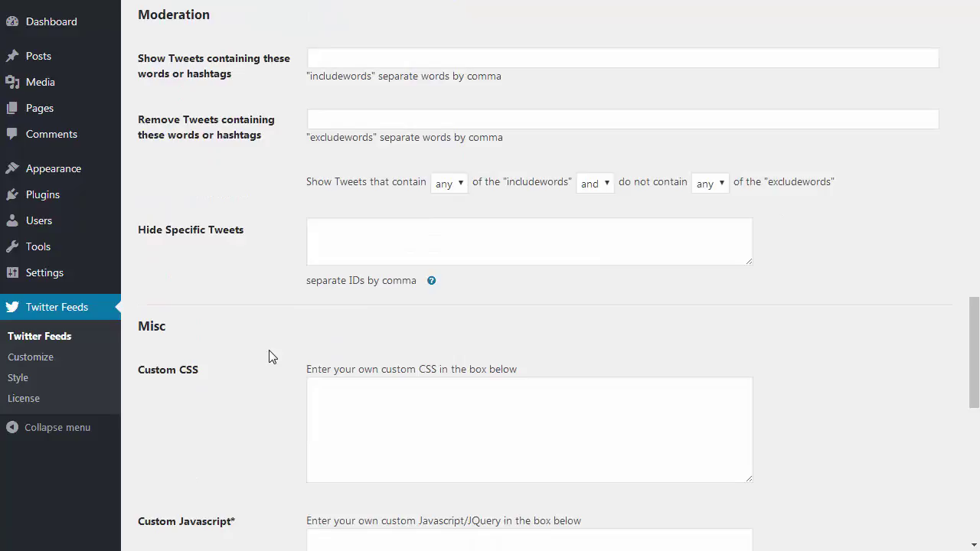
{"action": "left_click", "coordinate": [324, 241]}
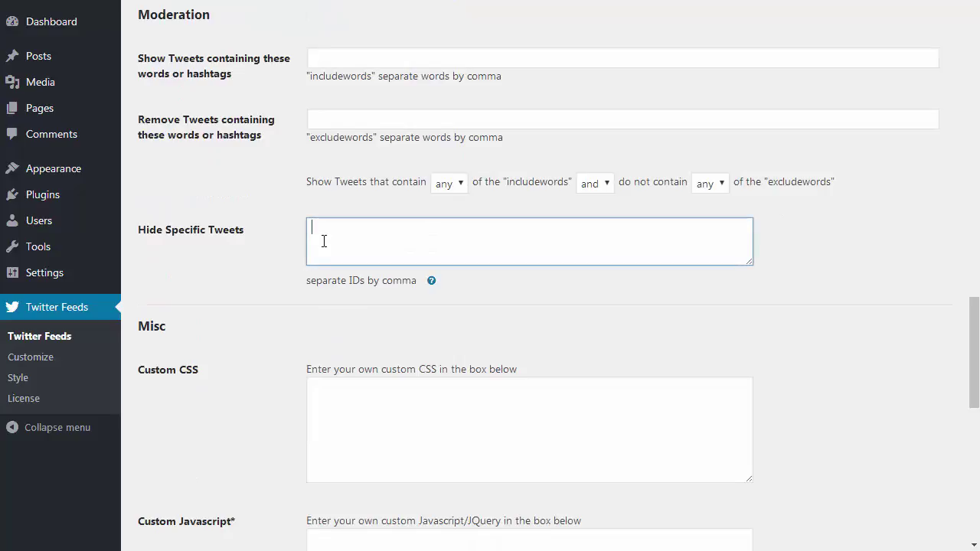
{"action": "left_click", "coordinate": [317, 314]}
{"action": "scroll", "coordinate": [317, 314], "scroll_direction": "down", "scroll_amount": 3}
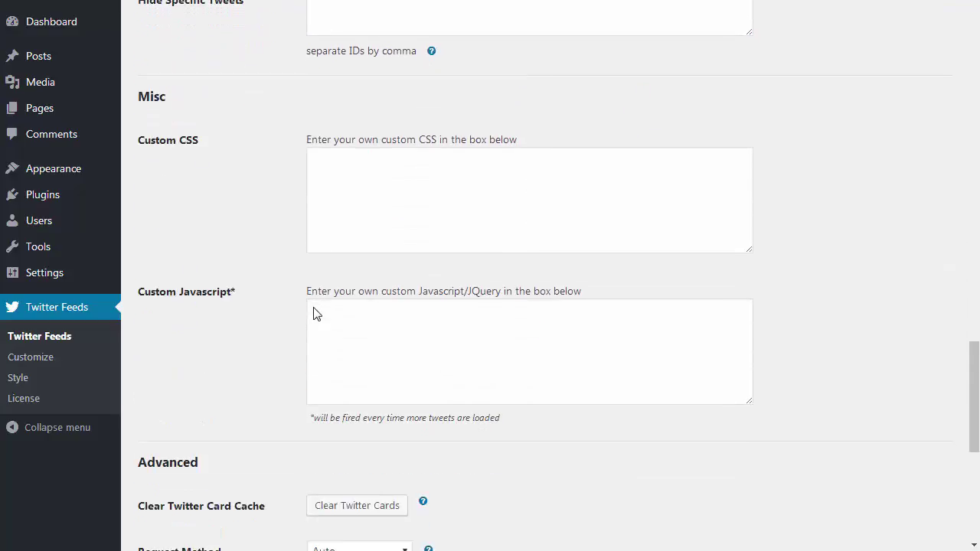
{"action": "left_click", "coordinate": [339, 213]}
{"action": "left_click", "coordinate": [332, 315]}
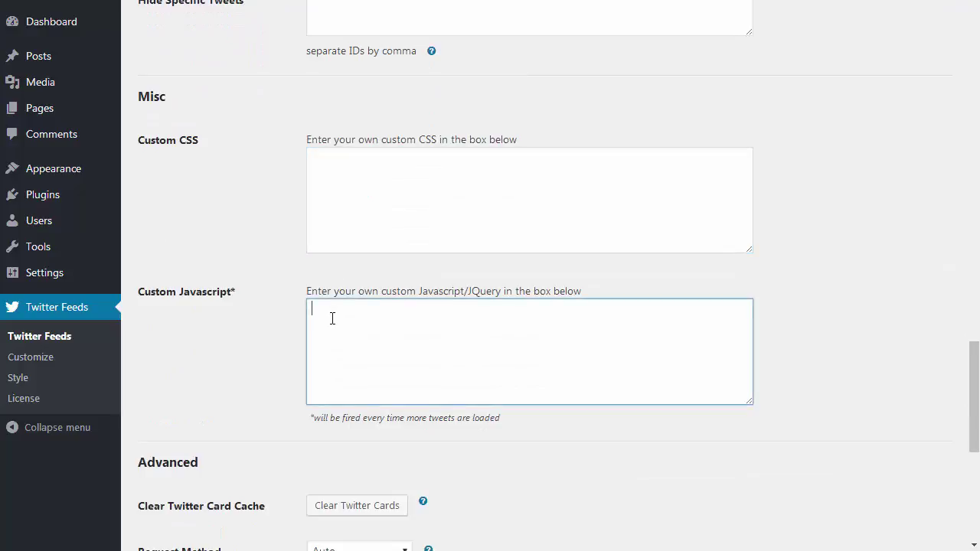
{"action": "scroll", "coordinate": [265, 330], "scroll_direction": "down", "scroll_amount": 2}
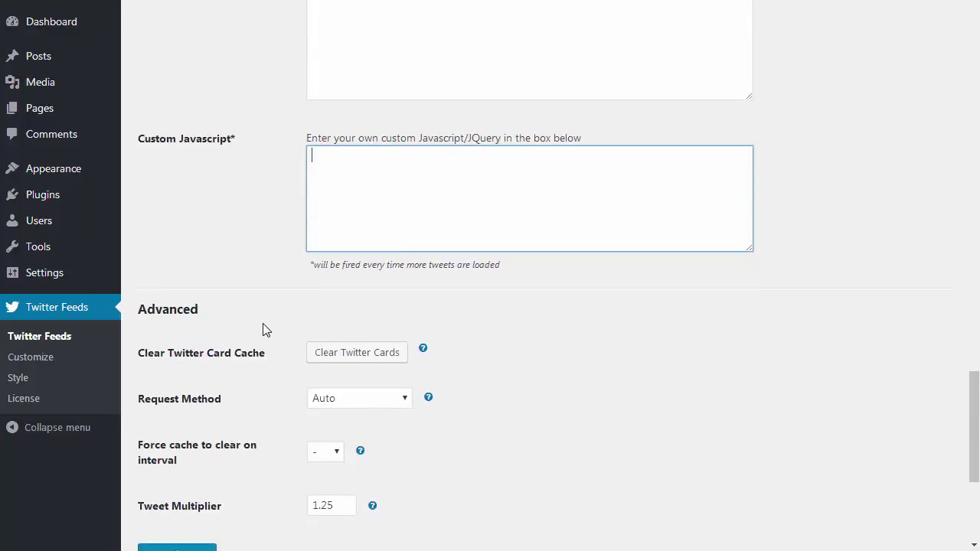
{"action": "scroll", "coordinate": [207, 512], "scroll_direction": "down", "scroll_amount": 1}
{"action": "left_click", "coordinate": [208, 482]}
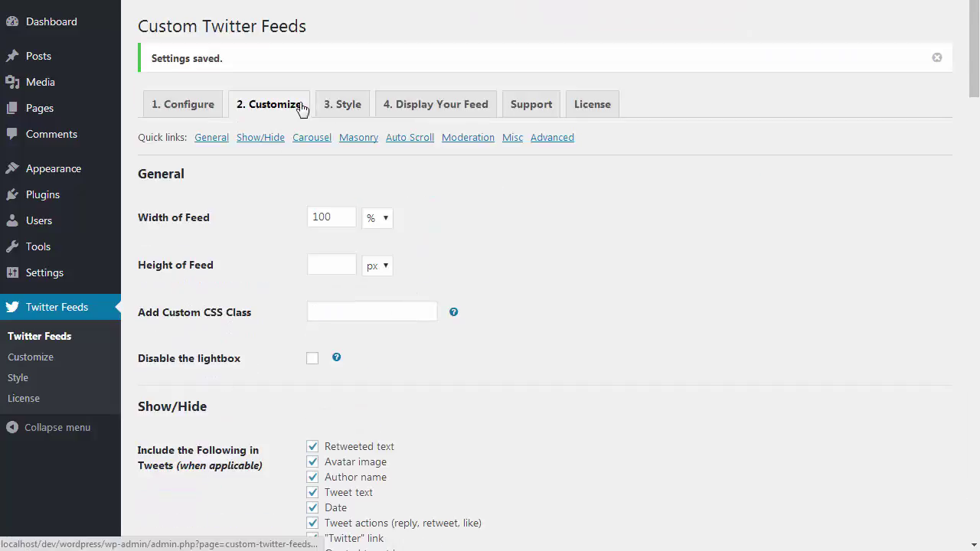
{"action": "left_click", "coordinate": [331, 109]}
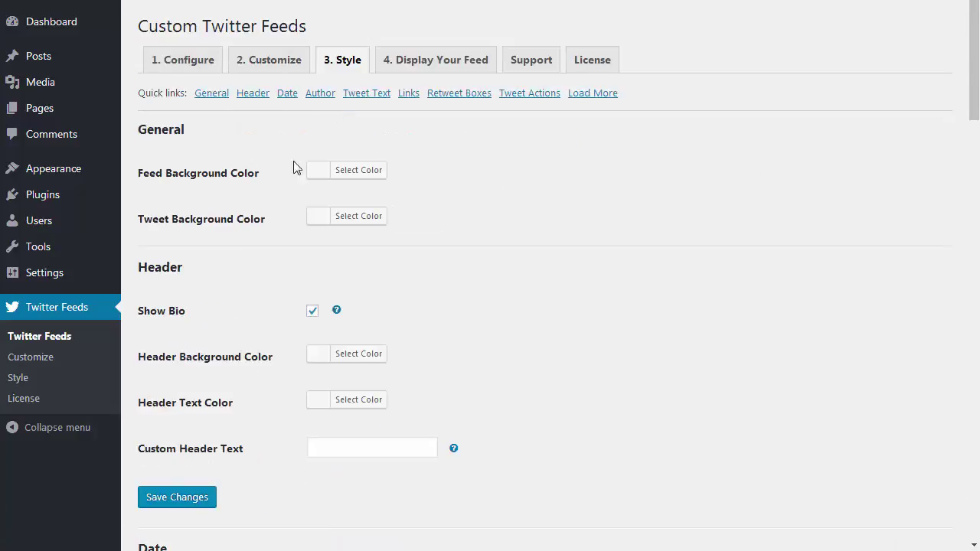
{"action": "left_click", "coordinate": [349, 173]}
{"action": "left_click", "coordinate": [360, 176]}
{"action": "scroll", "coordinate": [299, 268], "scroll_direction": "down", "scroll_amount": 2}
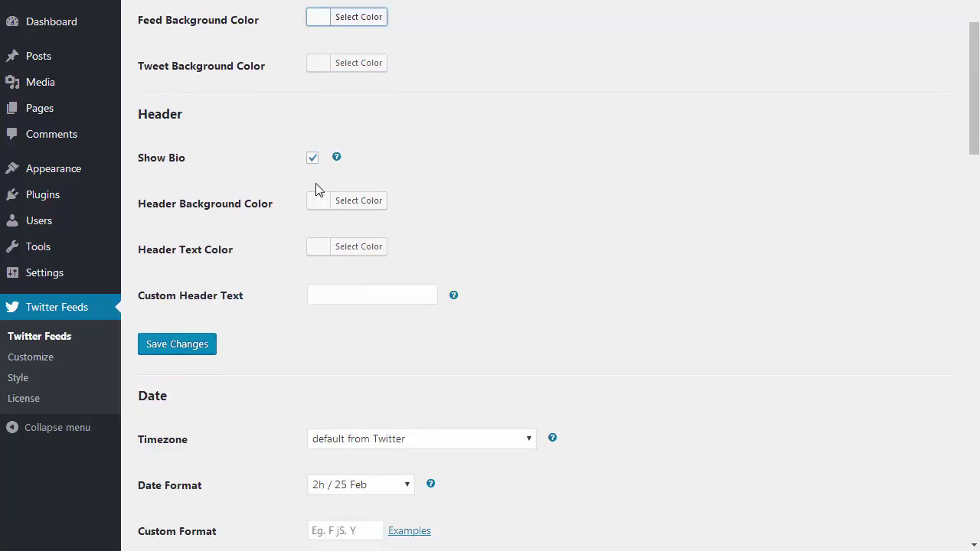
{"action": "left_click", "coordinate": [354, 291]}
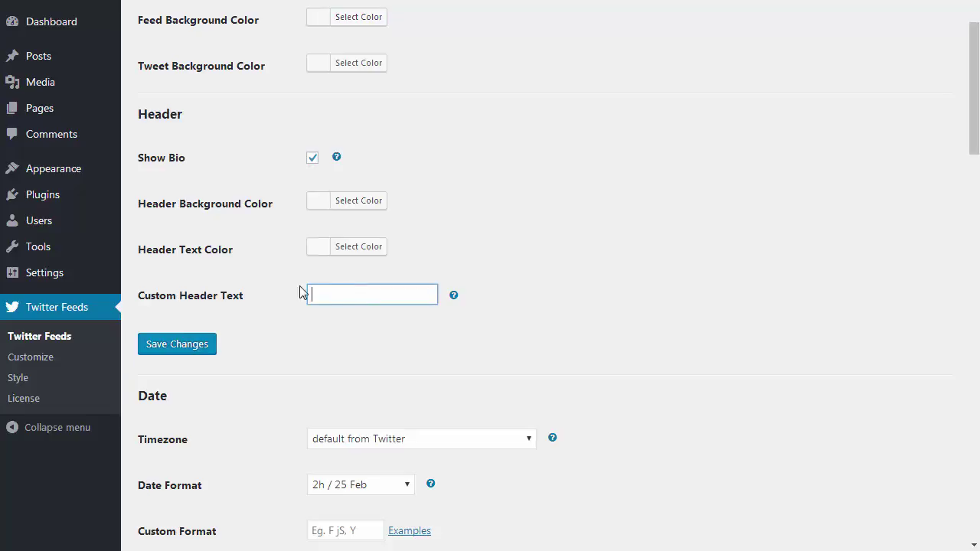
{"action": "left_click", "coordinate": [278, 292]}
{"action": "scroll", "coordinate": [278, 291], "scroll_direction": "down", "scroll_amount": 3}
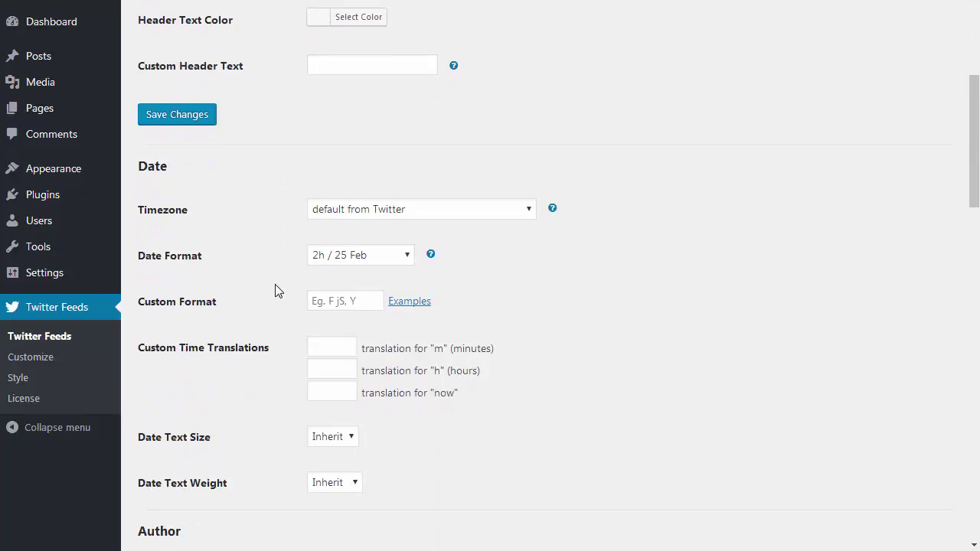
{"action": "left_click", "coordinate": [341, 256]}
{"action": "left_click", "coordinate": [443, 285]}
{"action": "left_click", "coordinate": [373, 298]}
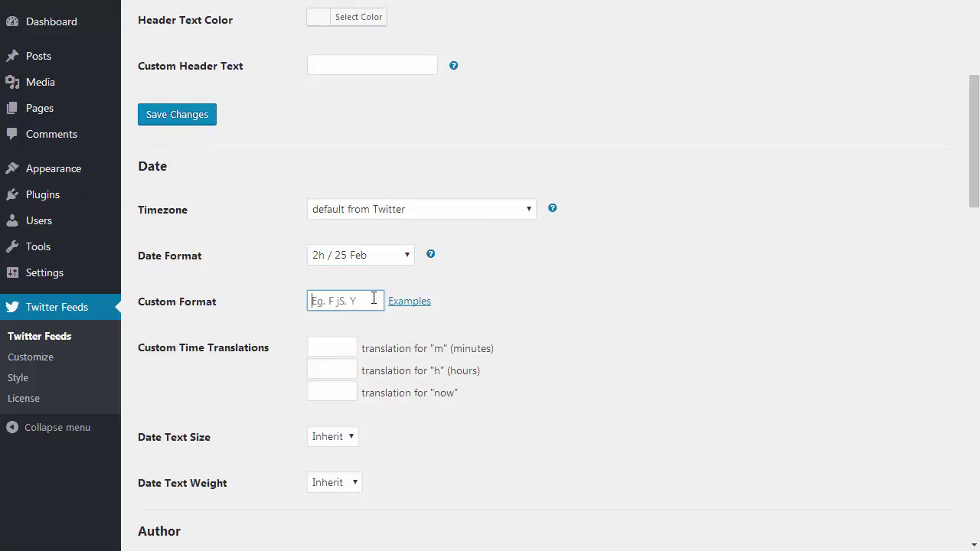
{"action": "left_click", "coordinate": [297, 299]}
{"action": "left_click", "coordinate": [329, 343]}
{"action": "left_click", "coordinate": [331, 370]}
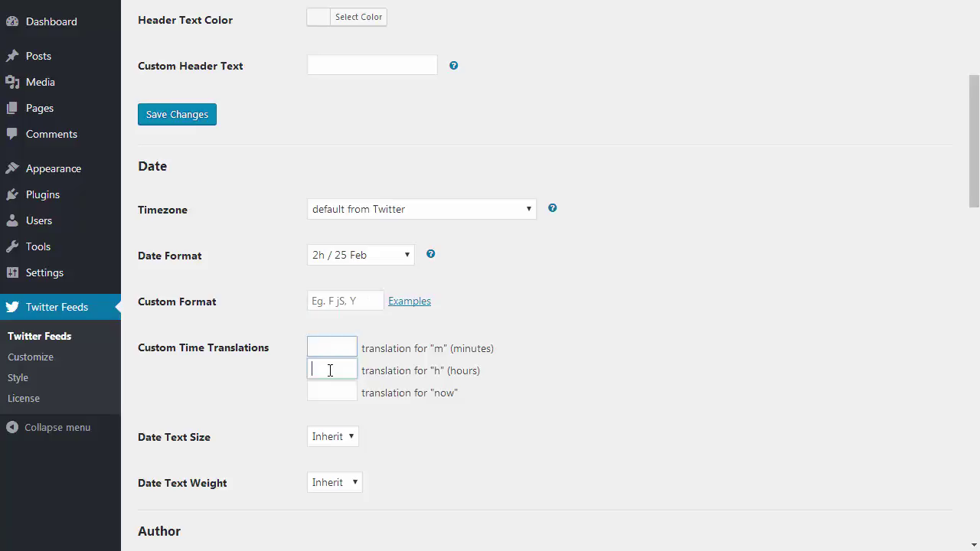
{"action": "left_click", "coordinate": [330, 388]}
{"action": "left_click", "coordinate": [275, 393]}
{"action": "scroll", "coordinate": [274, 393], "scroll_direction": "down", "scroll_amount": 5}
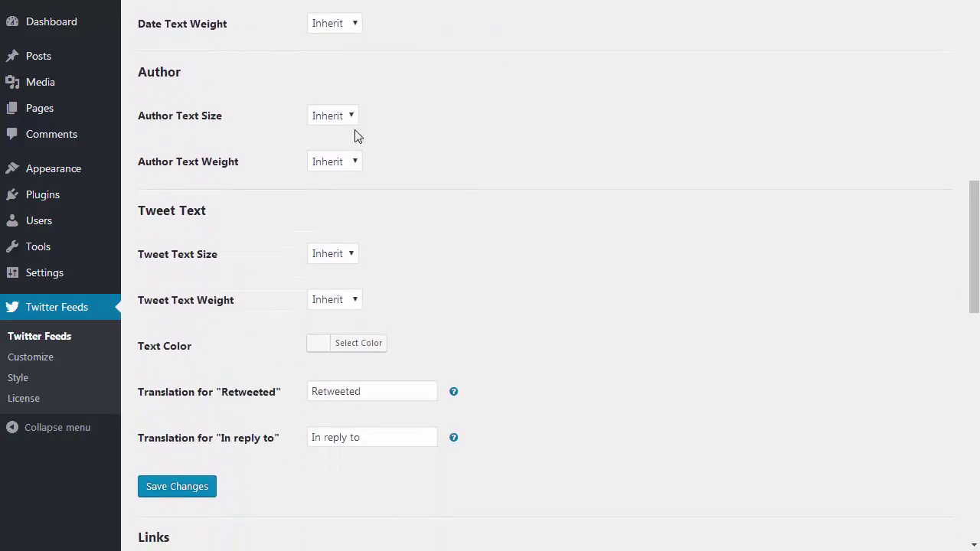
{"action": "left_click", "coordinate": [352, 116]}
{"action": "left_click", "coordinate": [383, 233]}
{"action": "left_click", "coordinate": [376, 390]}
{"action": "left_click", "coordinate": [381, 437]}
{"action": "scroll", "coordinate": [381, 436], "scroll_direction": "down", "scroll_amount": 5}
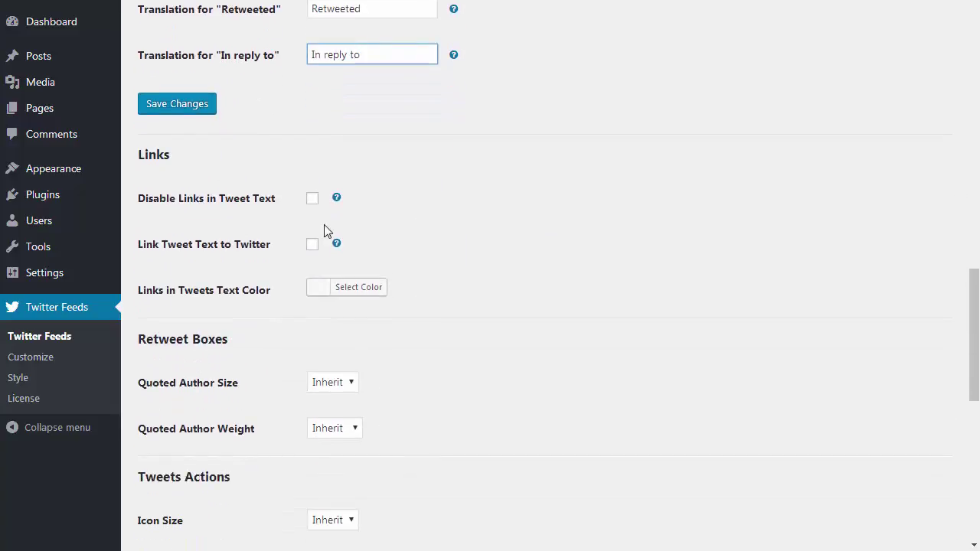
{"action": "left_click", "coordinate": [313, 199]}
{"action": "left_click", "coordinate": [312, 199]}
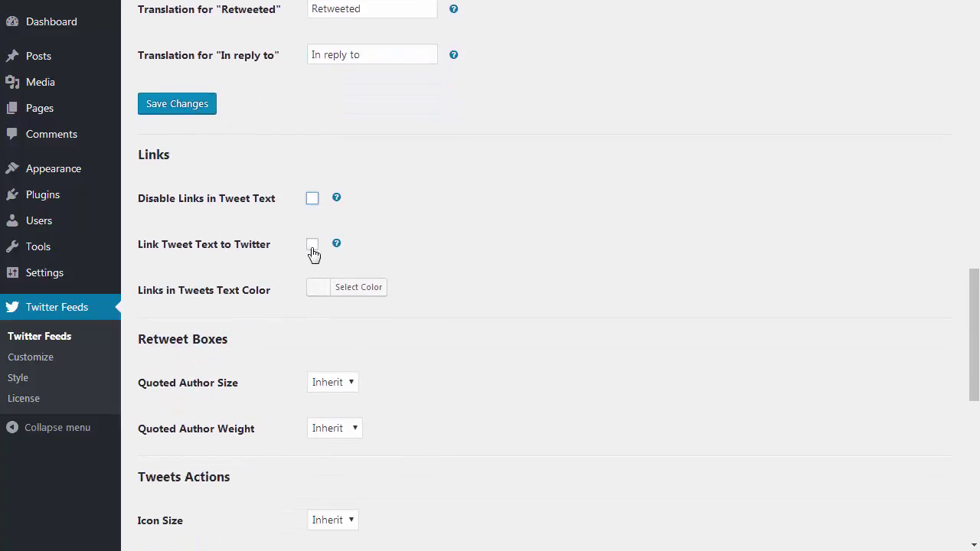
{"action": "left_click", "coordinate": [314, 249]}
{"action": "left_click", "coordinate": [313, 249]}
{"action": "scroll", "coordinate": [413, 257], "scroll_direction": "down", "scroll_amount": 1}
Set the tweet action icon colour to light pink #dd9696
{"action": "scroll", "coordinate": [413, 257], "scroll_direction": "down", "scroll_amount": 3}
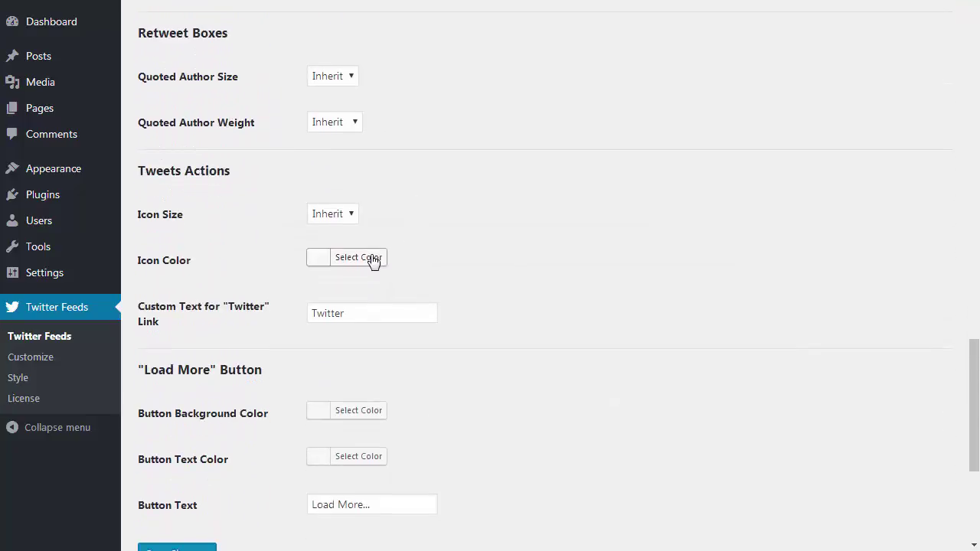
{"action": "left_click", "coordinate": [372, 277]}
{"action": "left_click", "coordinate": [358, 437]}
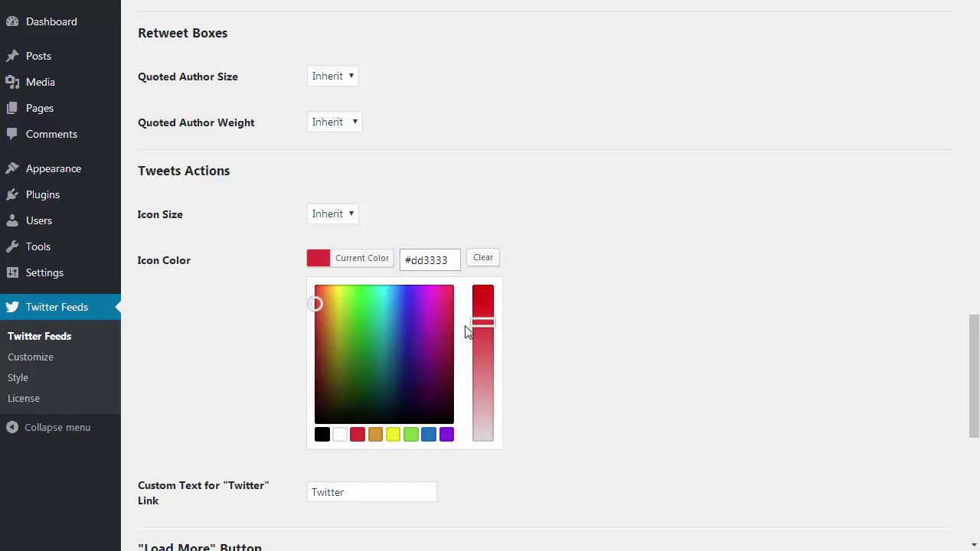
{"action": "left_click_drag", "start_coordinate": [480, 325], "coordinate": [480, 395]}
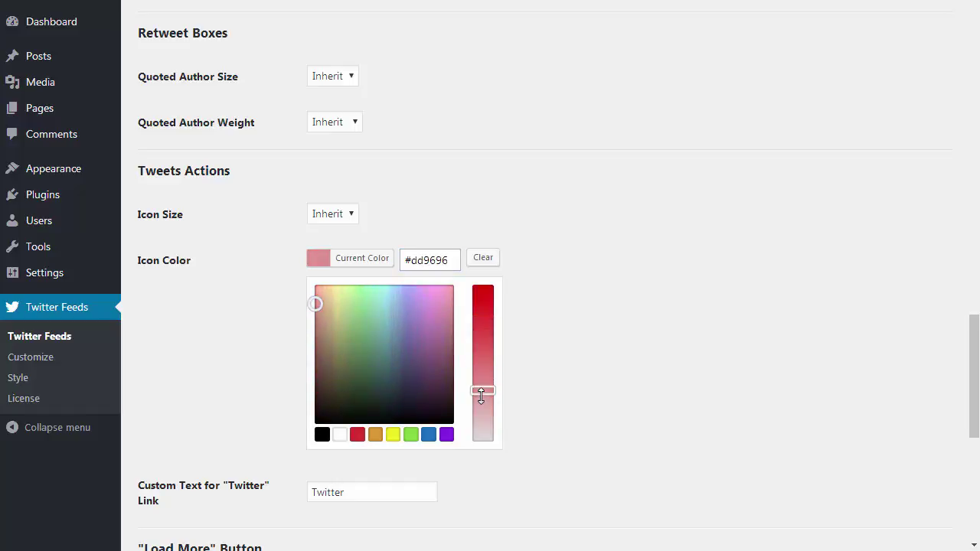
{"action": "left_click", "coordinate": [537, 350]}
{"action": "left_click", "coordinate": [373, 309]}
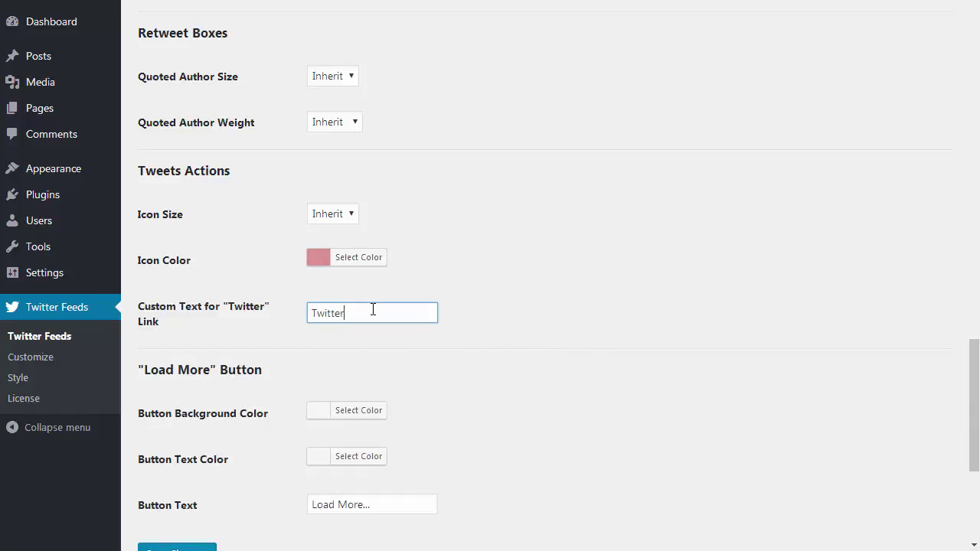
Make the Load More button red with yellow 'More...' text and save the style settings
{"action": "scroll", "coordinate": [502, 301], "scroll_direction": "down", "scroll_amount": 2}
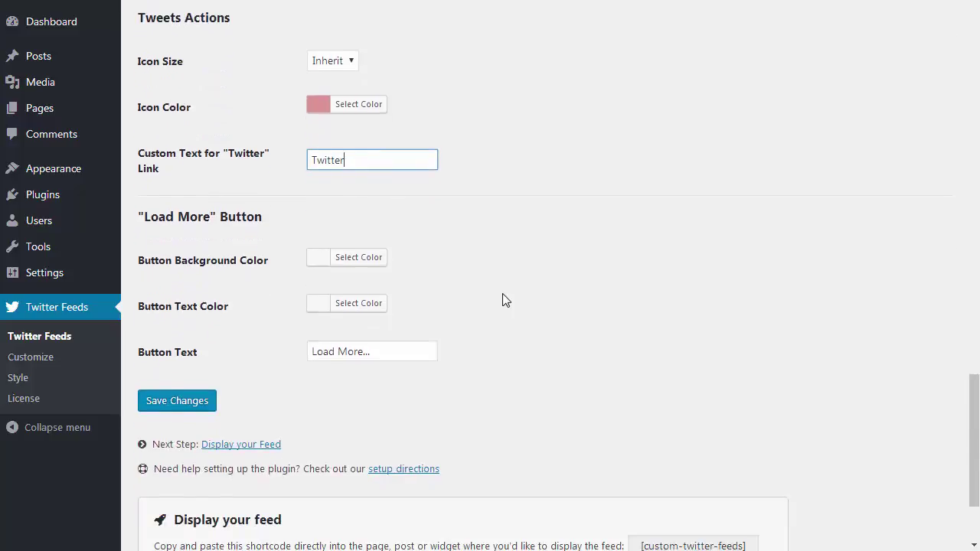
{"action": "left_click", "coordinate": [383, 260]}
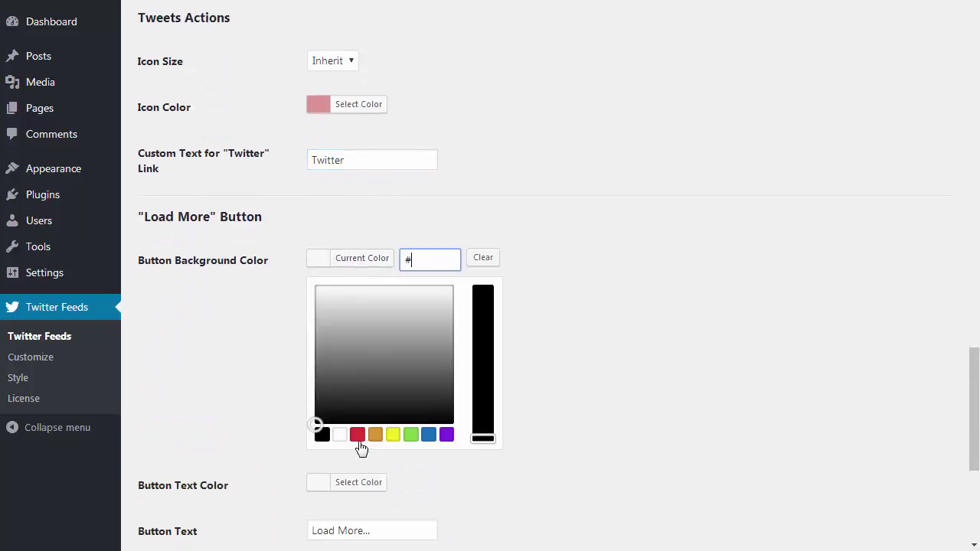
{"action": "left_click", "coordinate": [357, 435]}
{"action": "left_click", "coordinate": [281, 347]}
{"action": "left_click", "coordinate": [354, 303]}
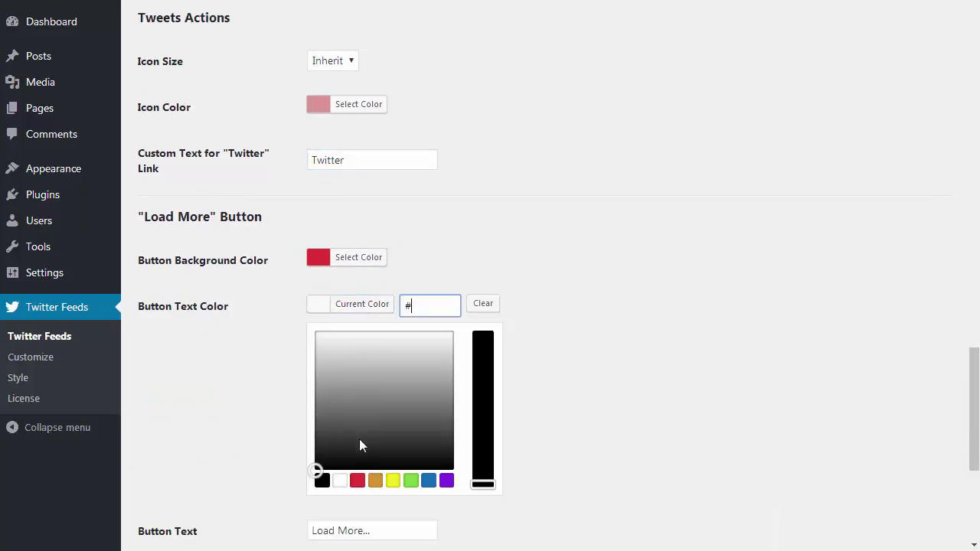
{"action": "left_click", "coordinate": [392, 480]}
{"action": "left_click", "coordinate": [288, 416]}
{"action": "left_click_drag", "start_coordinate": [339, 346], "coordinate": [311, 350]}
{"action": "key", "text": "BackSpace"}
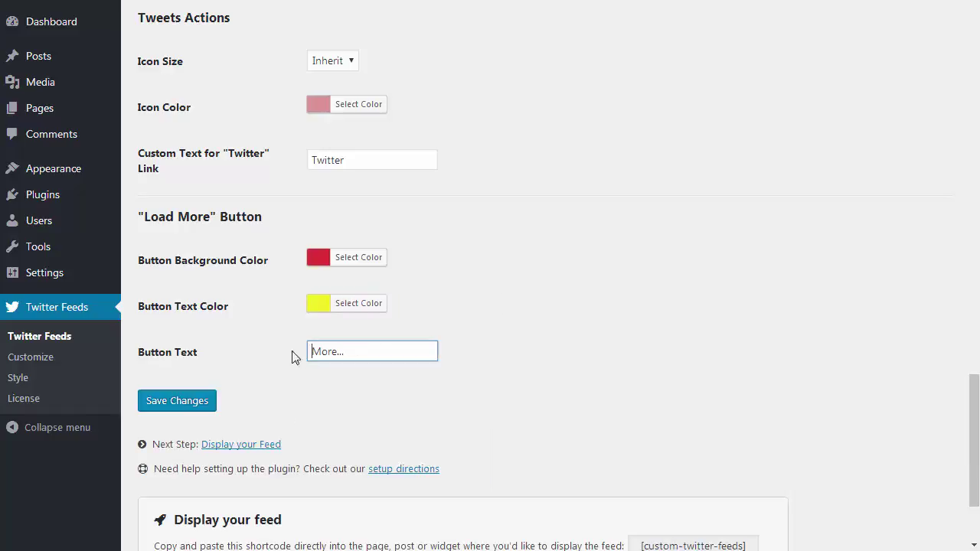
{"action": "left_click", "coordinate": [209, 402]}
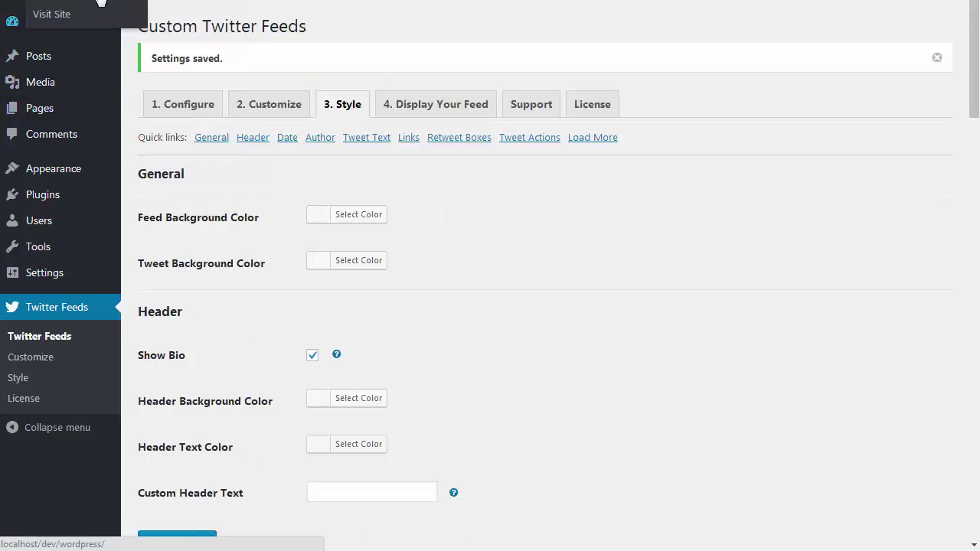
Open the Example Site in a new browser tab and switch to it
{"action": "right_click", "coordinate": [107, 3]}
{"action": "left_click", "coordinate": [110, 2]}
{"action": "key", "text": "ctrl+Tab"}
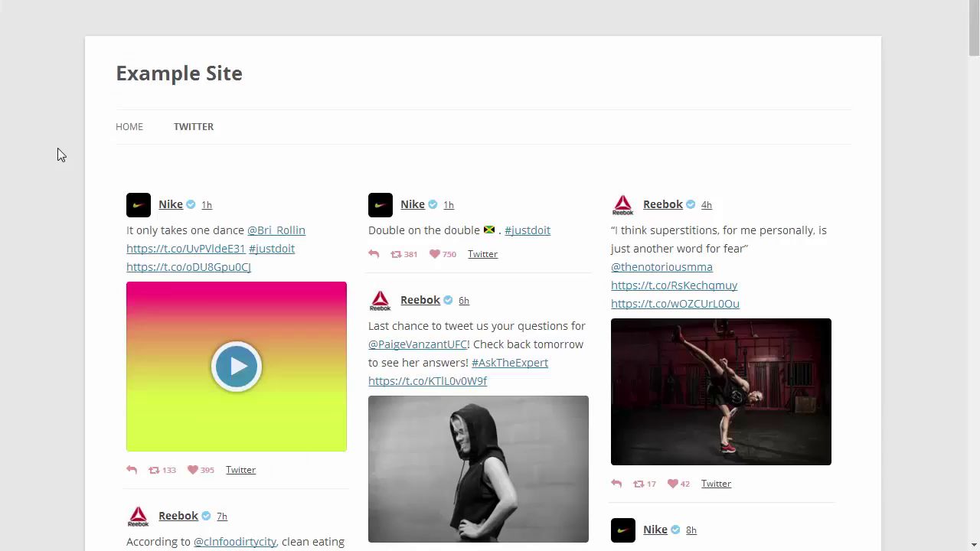
Scroll down the restyled three-column feed to check its pink action icons
{"action": "scroll", "coordinate": [61, 155], "scroll_direction": "down", "scroll_amount": 5}
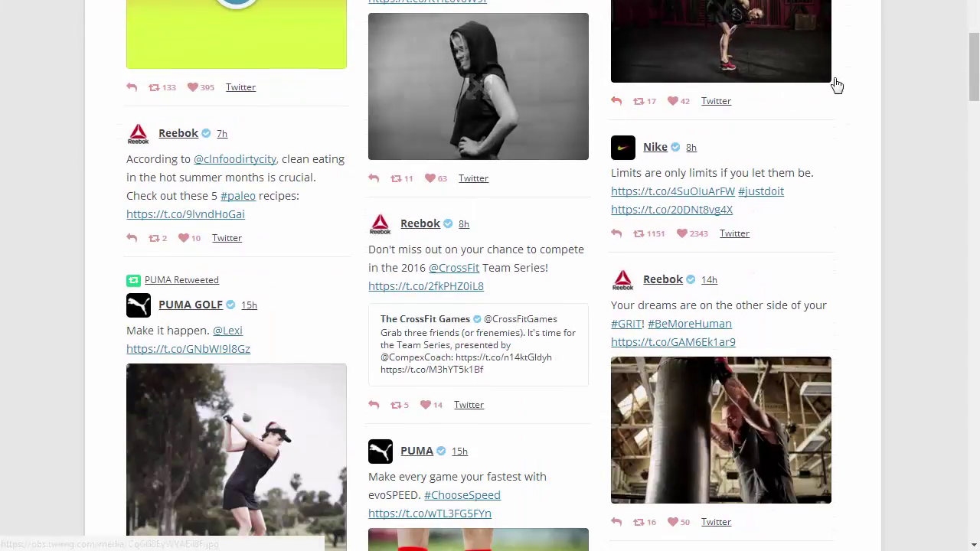
{"action": "left_click_drag", "start_coordinate": [976, 61], "coordinate": [971, 536]}
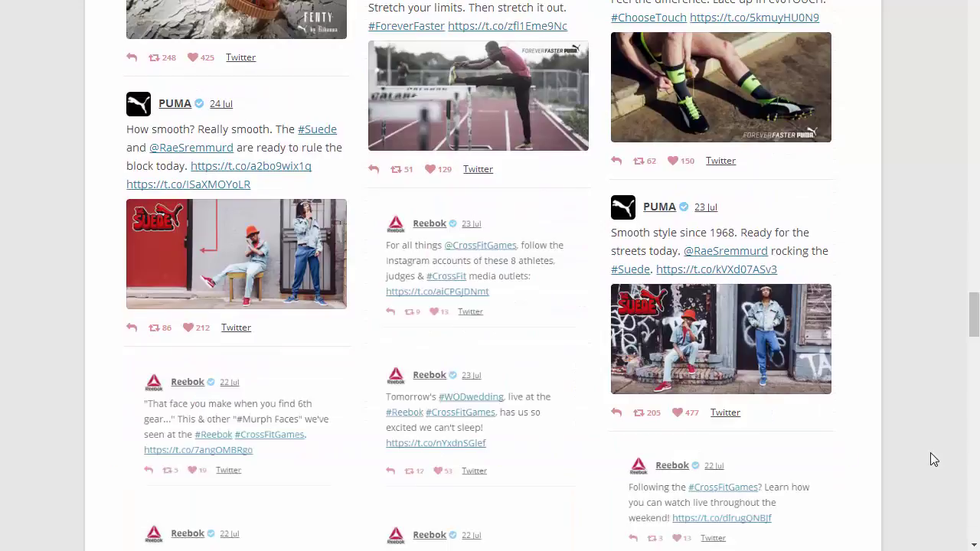
{"action": "scroll", "coordinate": [930, 453], "scroll_direction": "down", "scroll_amount": 3}
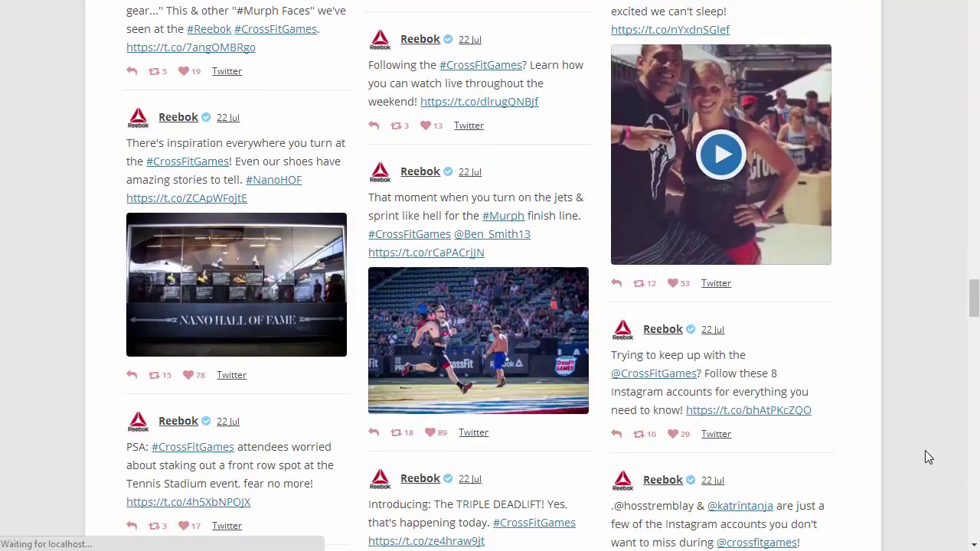
{"action": "right_click", "coordinate": [429, 197]}
{"action": "key", "text": "Escape"}
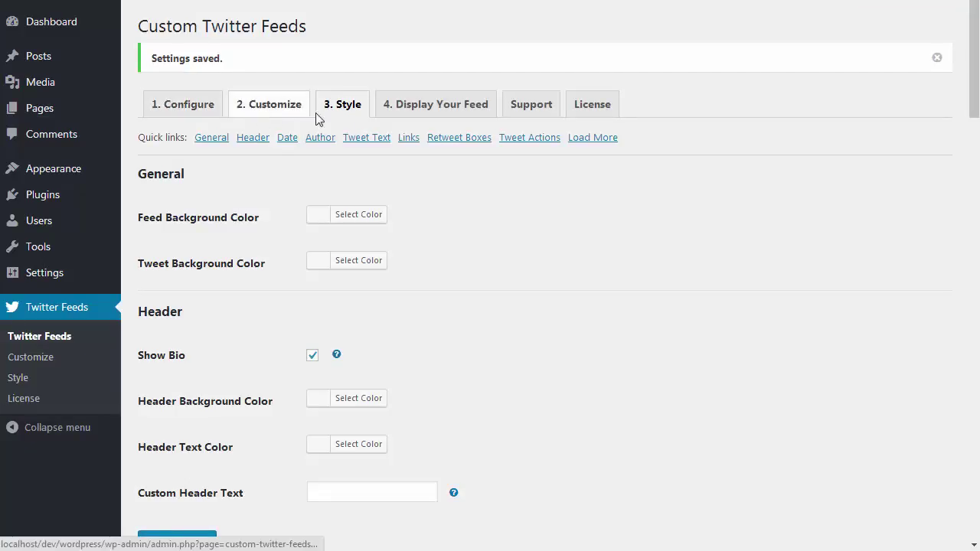
Open the 4. Display Your Feed tab and review the shortcode's screenname example and options
{"action": "left_click", "coordinate": [420, 116]}
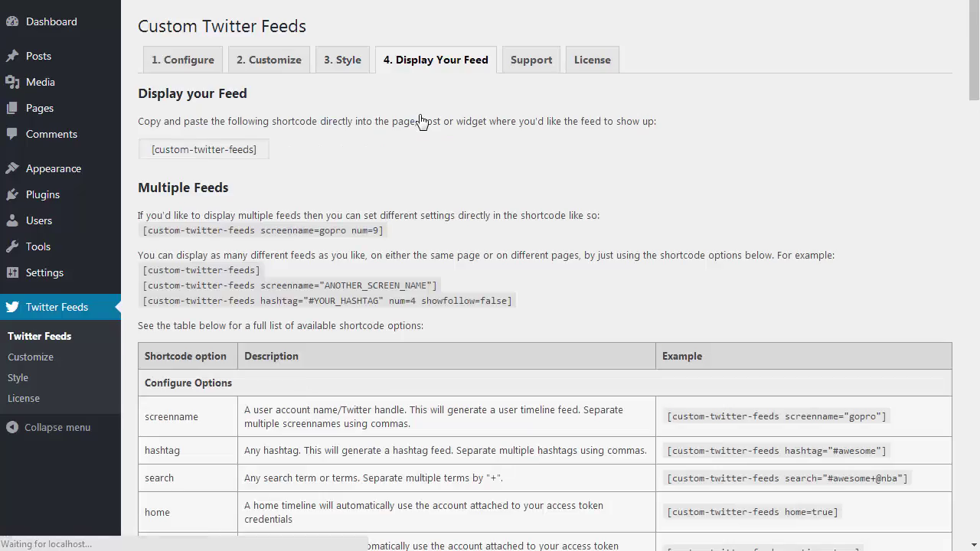
{"action": "left_click_drag", "start_coordinate": [966, 52], "coordinate": [966, 136]}
{"action": "scroll", "coordinate": [365, 197], "scroll_direction": "up", "scroll_amount": 5}
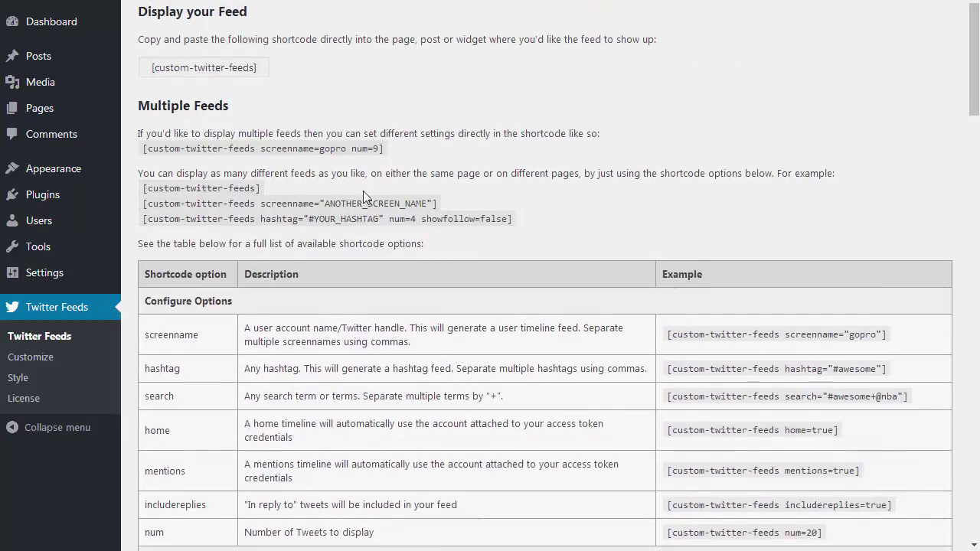
{"action": "left_click_drag", "start_coordinate": [261, 203], "coordinate": [434, 202]}
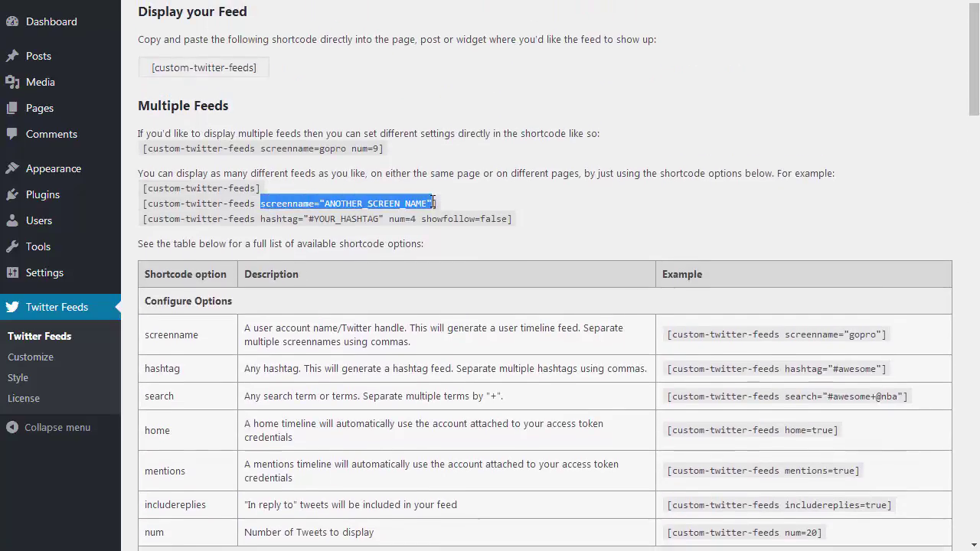
{"action": "left_click", "coordinate": [501, 205]}
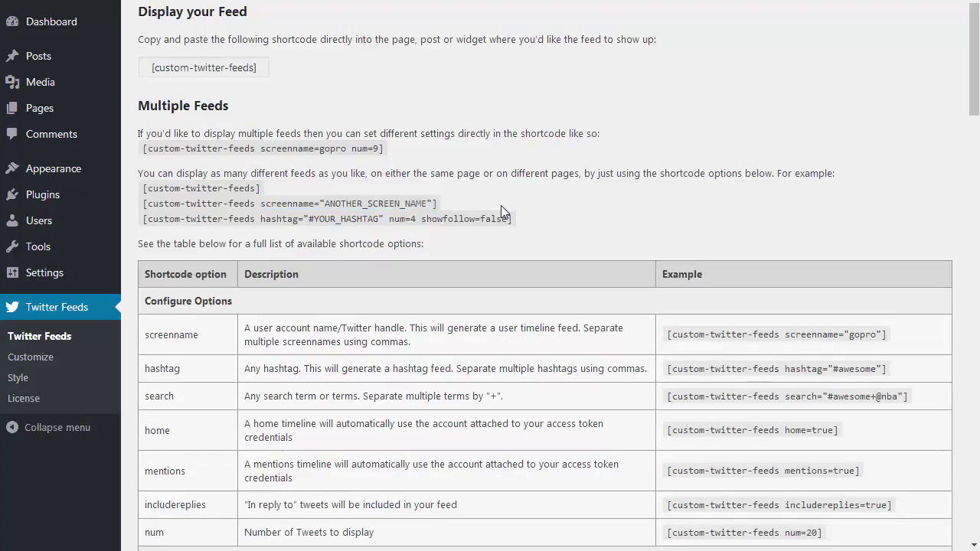
Add a Custom Twitter Feeds widget to the Main Sidebar and paste in the Twins carousel shortcode
{"action": "mouse_move", "coordinate": [92, 169]}
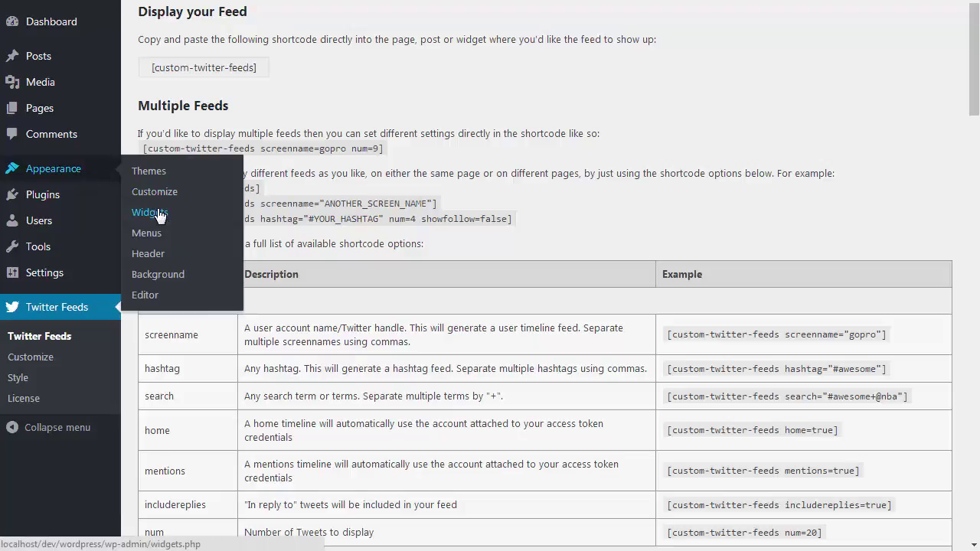
{"action": "left_click", "coordinate": [153, 213]}
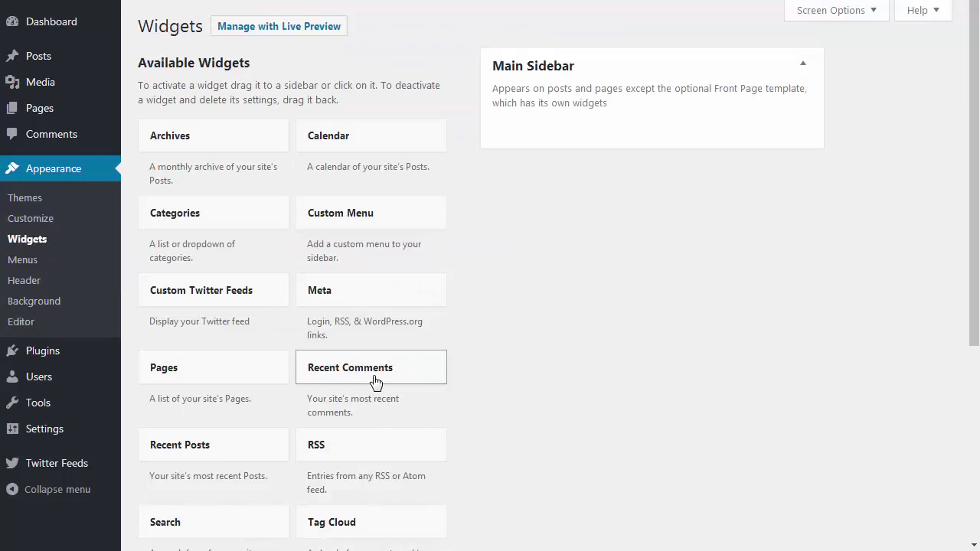
{"action": "left_click_drag", "start_coordinate": [271, 301], "coordinate": [679, 136]}
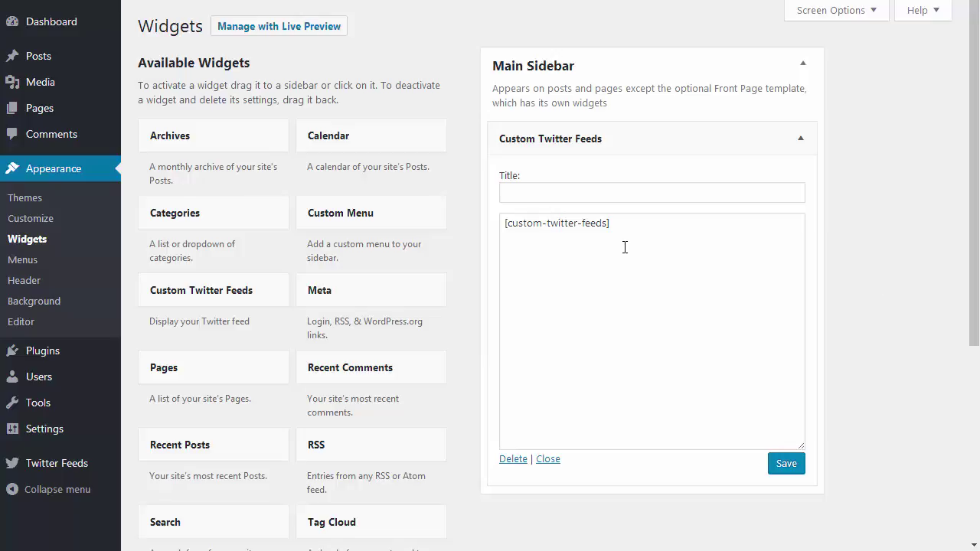
{"action": "left_click_drag", "start_coordinate": [638, 238], "coordinate": [493, 224]}
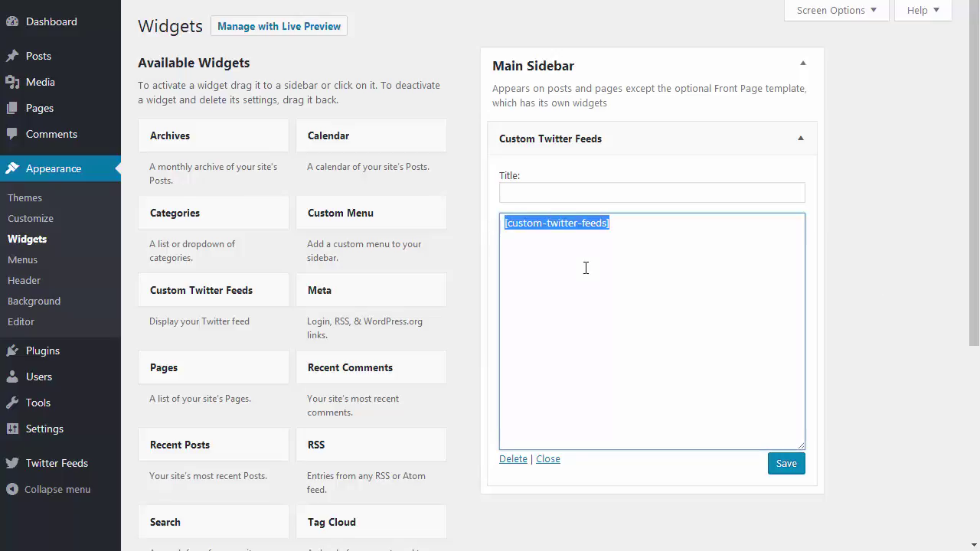
{"action": "type", "text": "[custom-twitter-feeds screenname=\"Twins\" hashtag=\"#MNTwins\" num=5 masonry=false carousel=true autoplay=true showheader=true exclude=media,twittercards bgcolor=#eee]"}
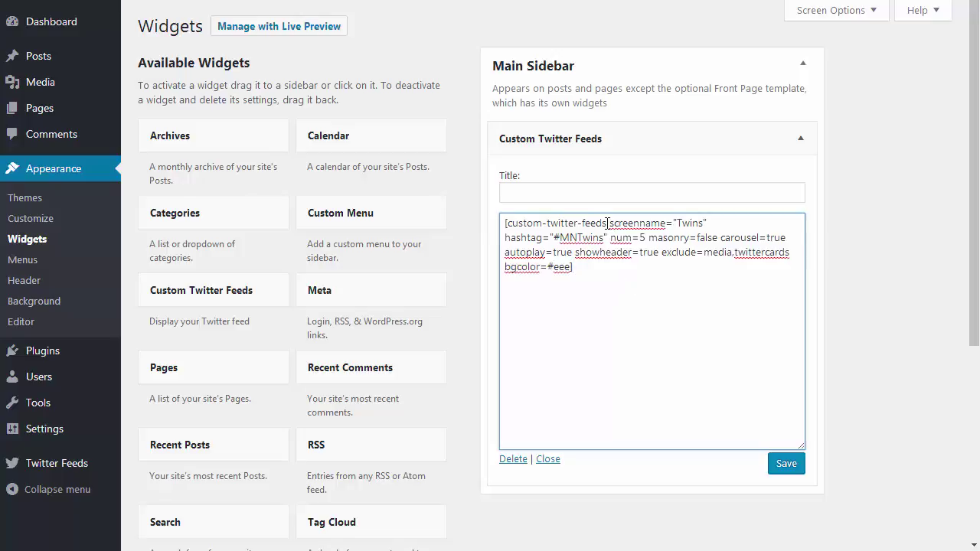
Check the Twins, #MNTwins, 5-tweet, carousel, autoplay, header and #eee settings, then save the widget
{"action": "left_click_drag", "start_coordinate": [608, 223], "coordinate": [713, 231]}
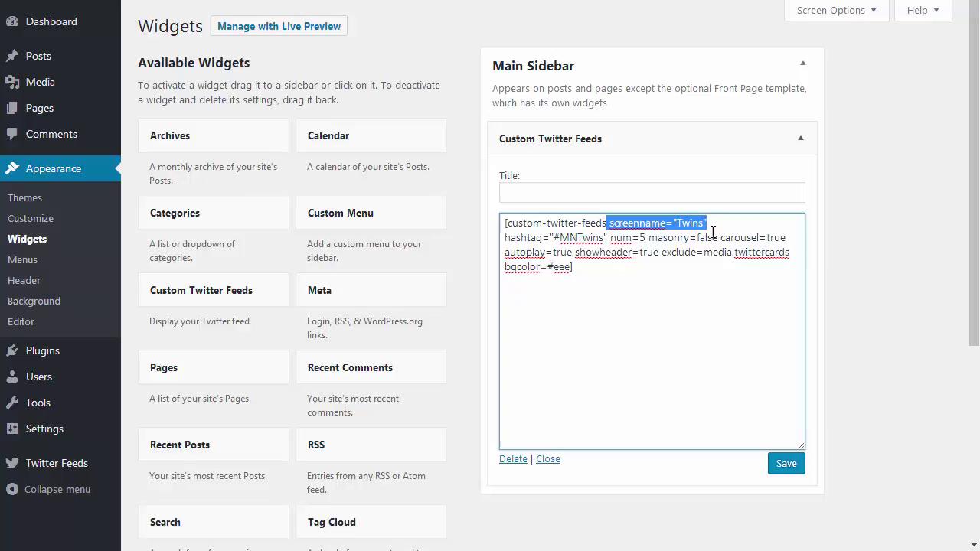
{"action": "left_click", "coordinate": [719, 222]}
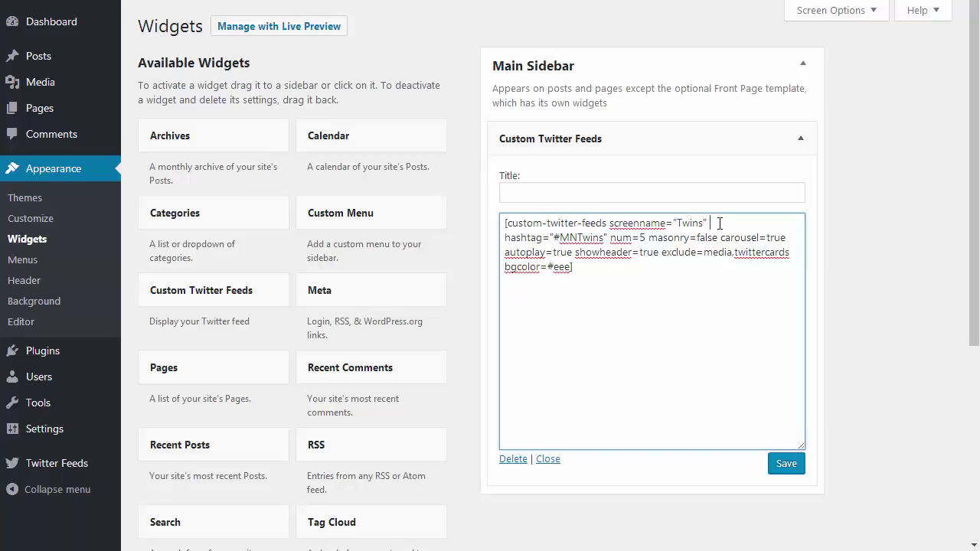
{"action": "double_click", "coordinate": [564, 239]}
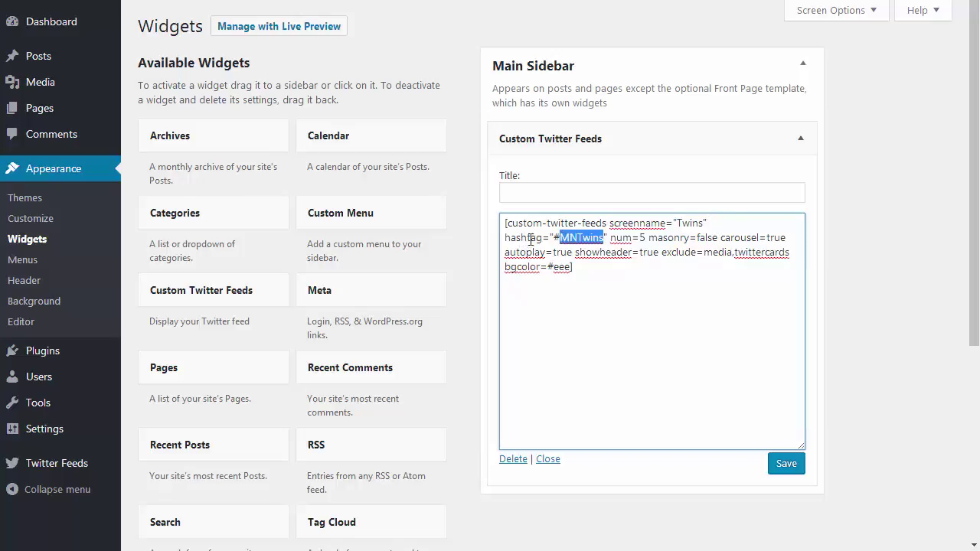
{"action": "left_click", "coordinate": [641, 238]}
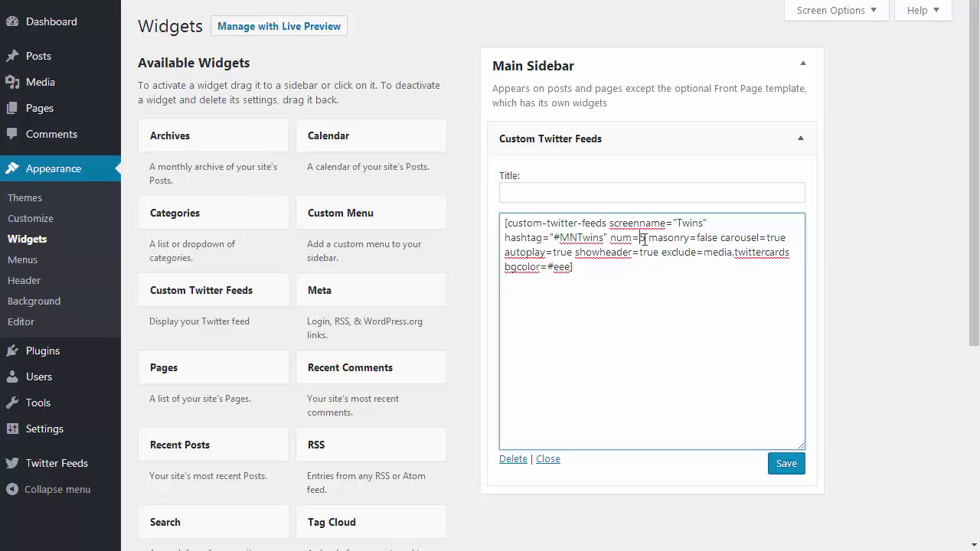
{"action": "double_click", "coordinate": [685, 239]}
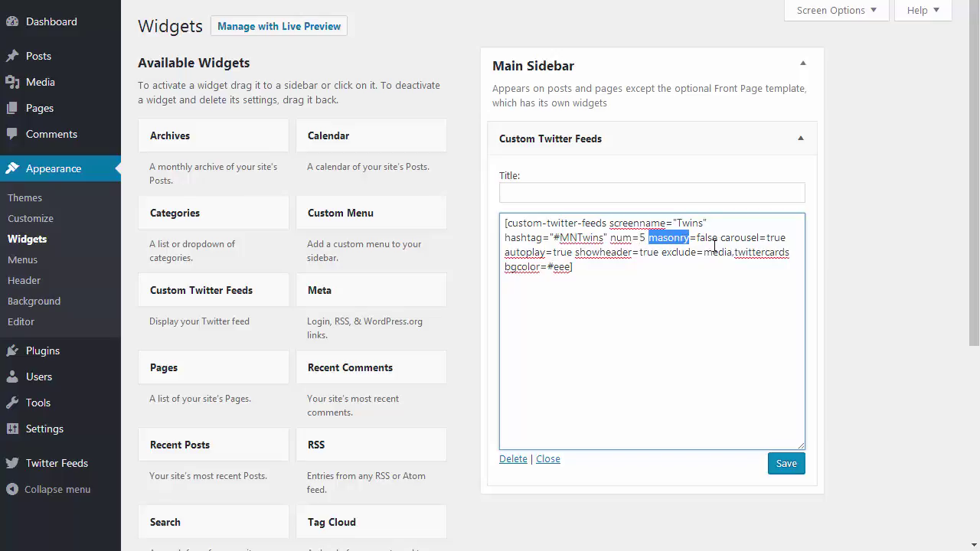
{"action": "double_click", "coordinate": [743, 238]}
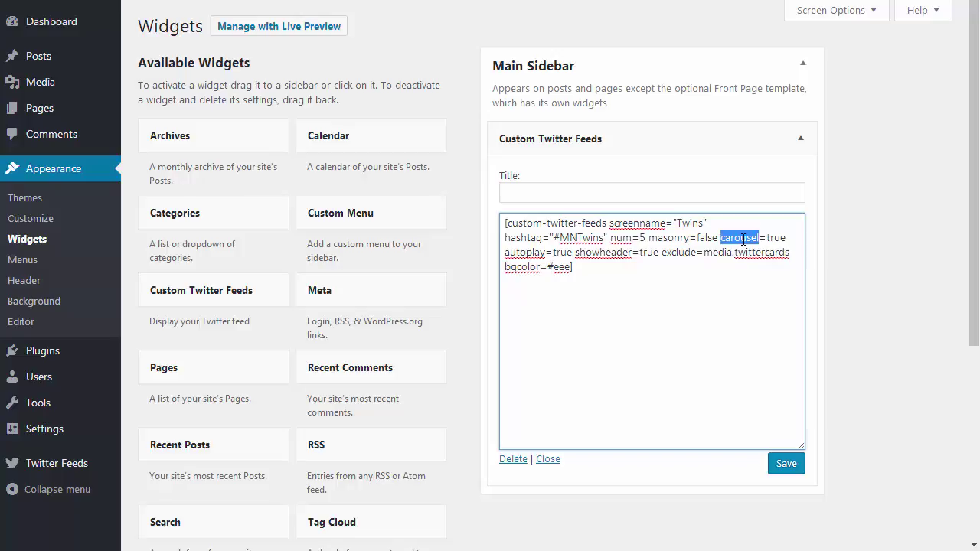
{"action": "double_click", "coordinate": [539, 253]}
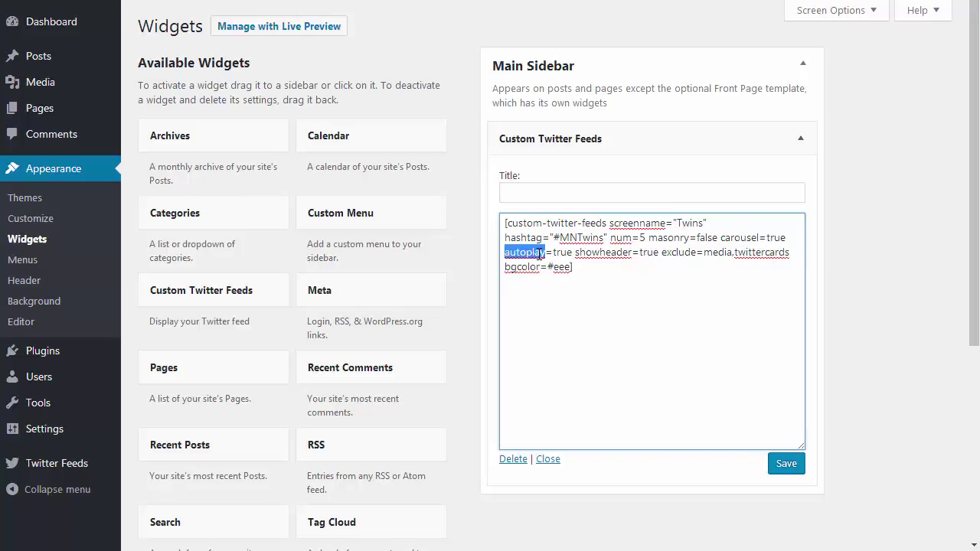
{"action": "double_click", "coordinate": [606, 252]}
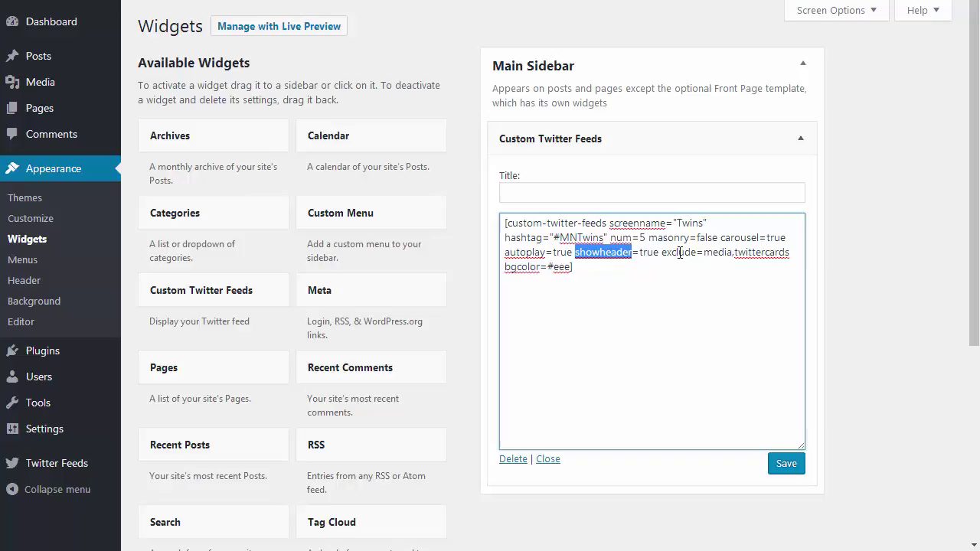
{"action": "left_click_drag", "start_coordinate": [704, 252], "coordinate": [791, 253]}
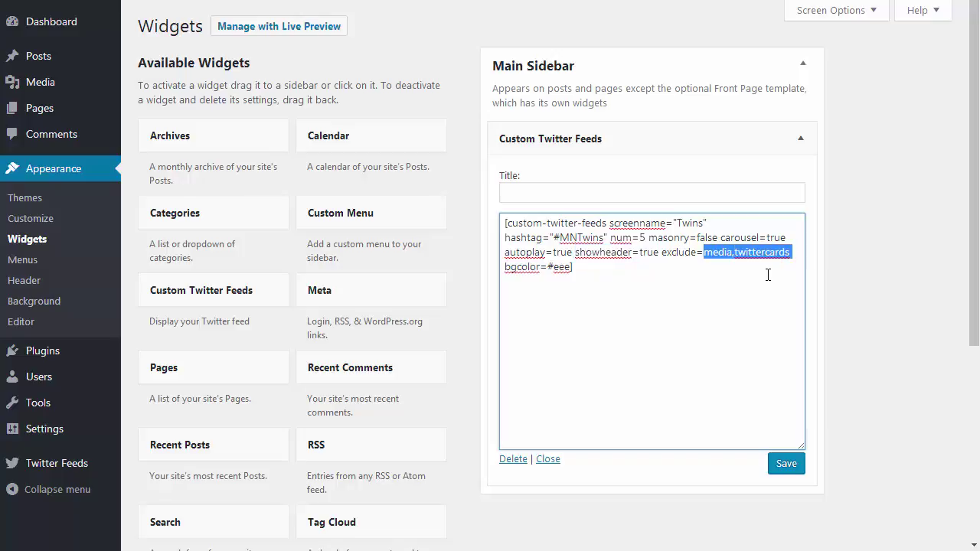
{"action": "left_click", "coordinate": [682, 274]}
{"action": "double_click", "coordinate": [562, 267]}
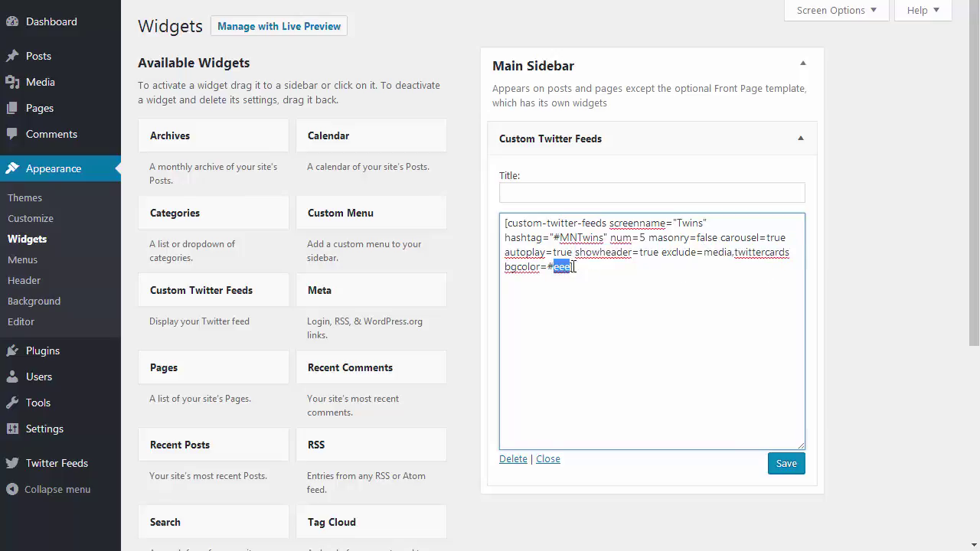
{"action": "left_click", "coordinate": [784, 465]}
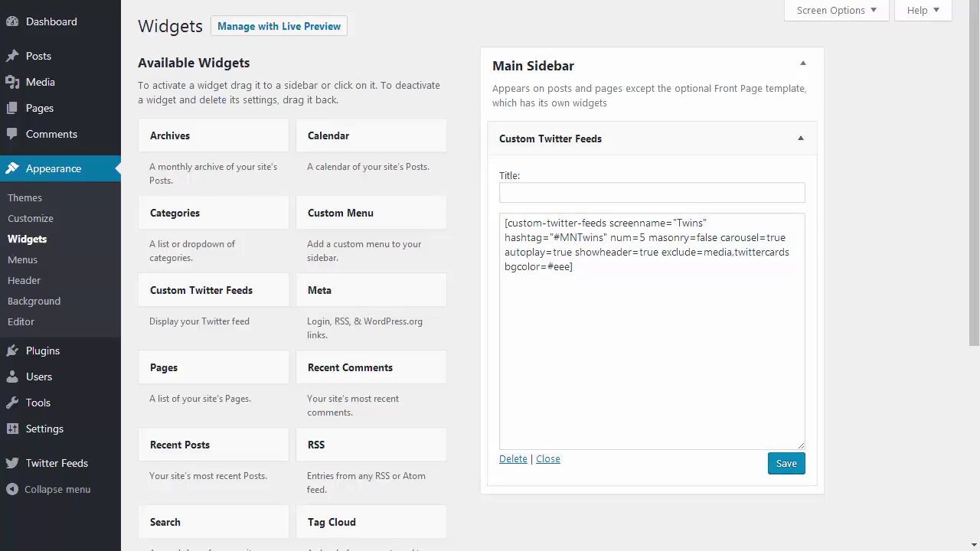
Add a second Custom Twitter Feeds widget to Main Sidebar with the 'sunset filter:media' search shortcode
{"action": "left_click_drag", "start_coordinate": [228, 290], "coordinate": [566, 521]}
{"action": "scroll", "coordinate": [647, 332], "scroll_direction": "down", "scroll_amount": 3}
{"action": "triple_click", "coordinate": [582, 388]}
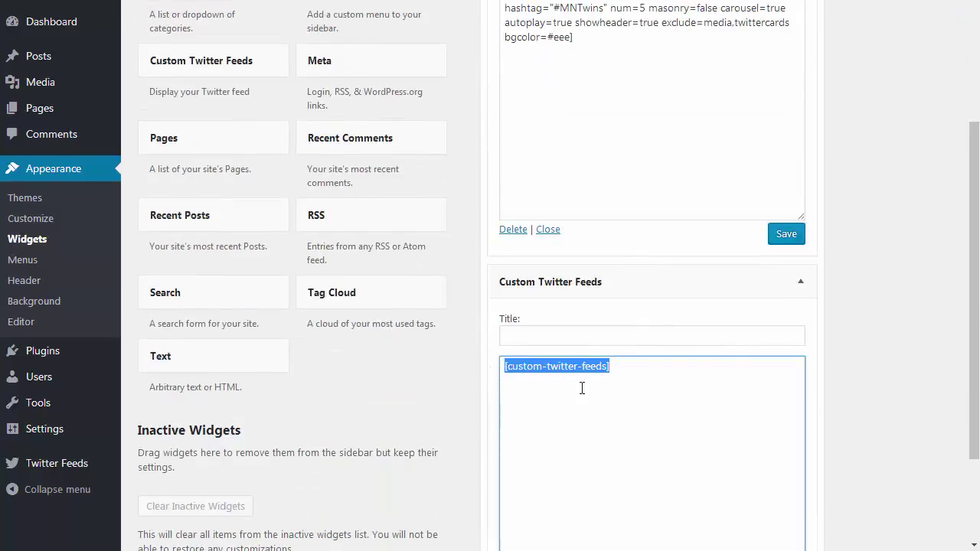
{"action": "type", "text": "[custom-twitter-feeds search=\"sunset filter:media\" masonry=false showheader=true headertext=\"Sunsets\" height=400px num=5]"}
{"action": "left_click_drag", "start_coordinate": [650, 367], "coordinate": [733, 366]}
{"action": "left_click", "coordinate": [746, 365]}
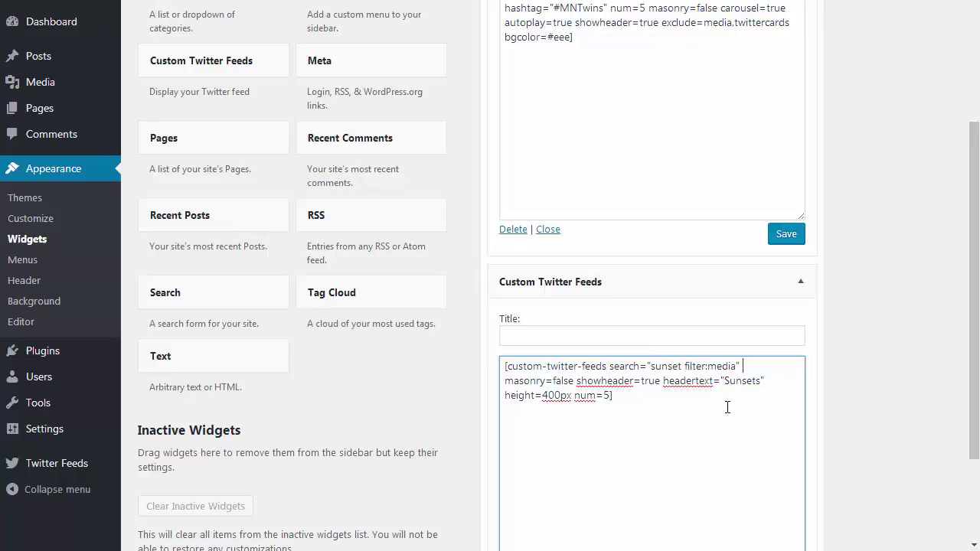
Check the Sunsets header, 400px height and 5-tweet settings, then save the widget
{"action": "scroll", "coordinate": [724, 402], "scroll_direction": "down", "scroll_amount": 2}
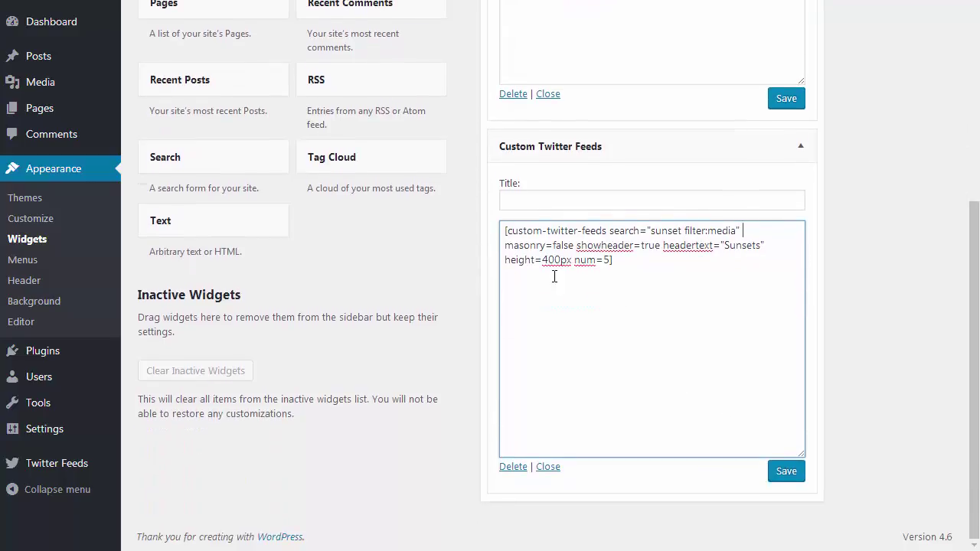
{"action": "double_click", "coordinate": [531, 247]}
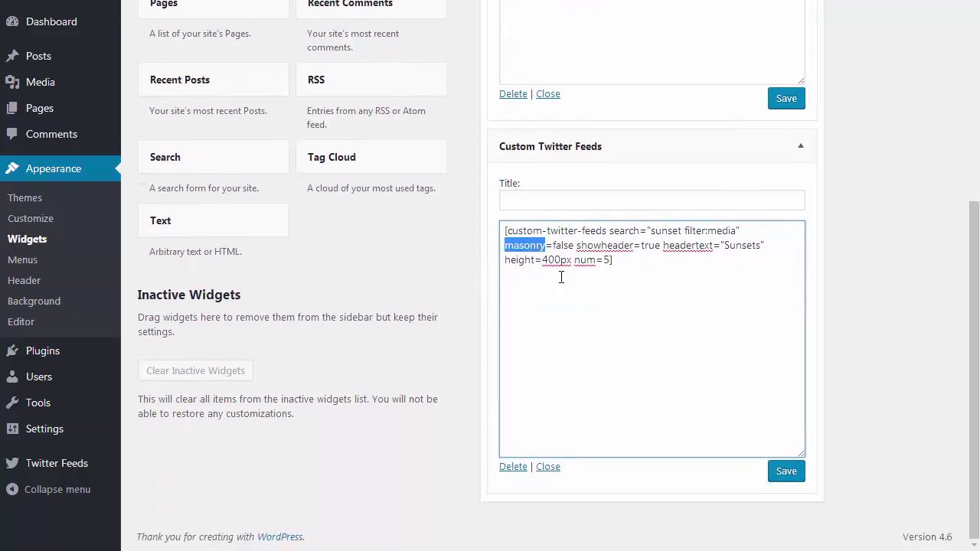
{"action": "double_click", "coordinate": [612, 247]}
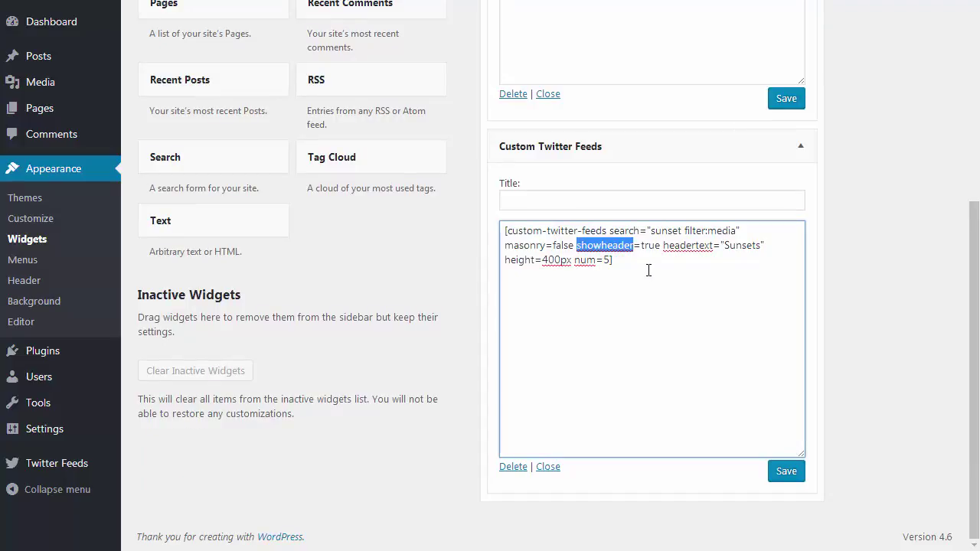
{"action": "double_click", "coordinate": [737, 246]}
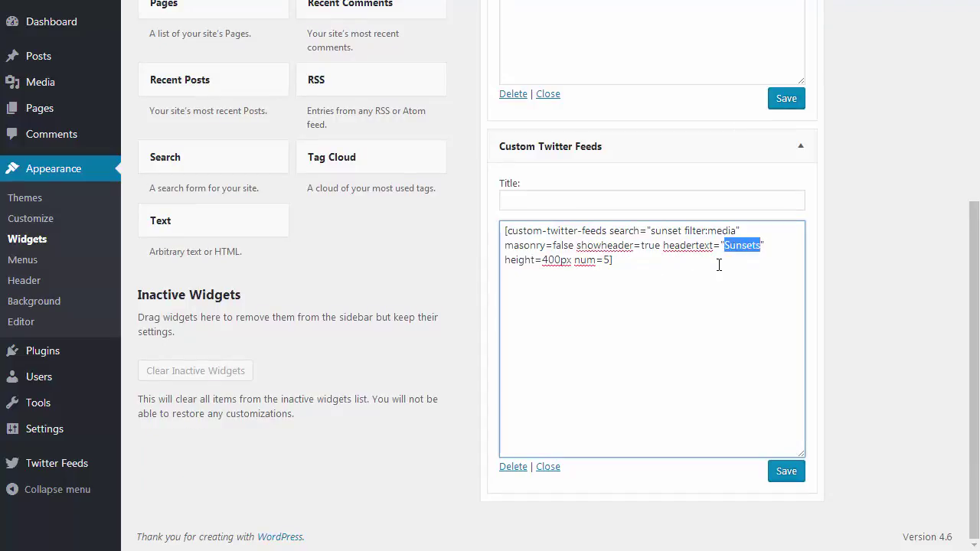
{"action": "double_click", "coordinate": [556, 260]}
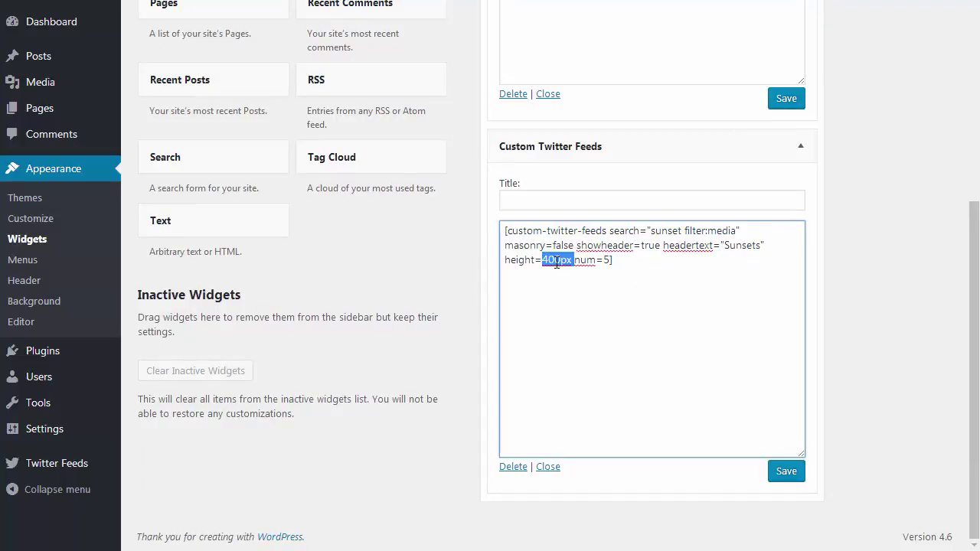
{"action": "double_click", "coordinate": [606, 260]}
{"action": "left_click", "coordinate": [783, 468]}
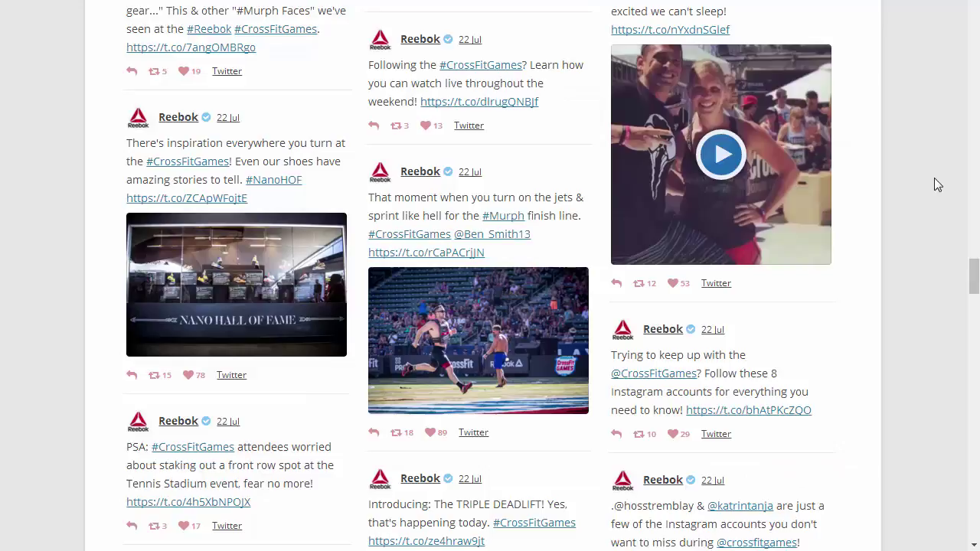
Page through the Twins carousel, load more tweets from its More card, then step forward and back
{"action": "left_click_drag", "start_coordinate": [964, 273], "coordinate": [972, 20]}
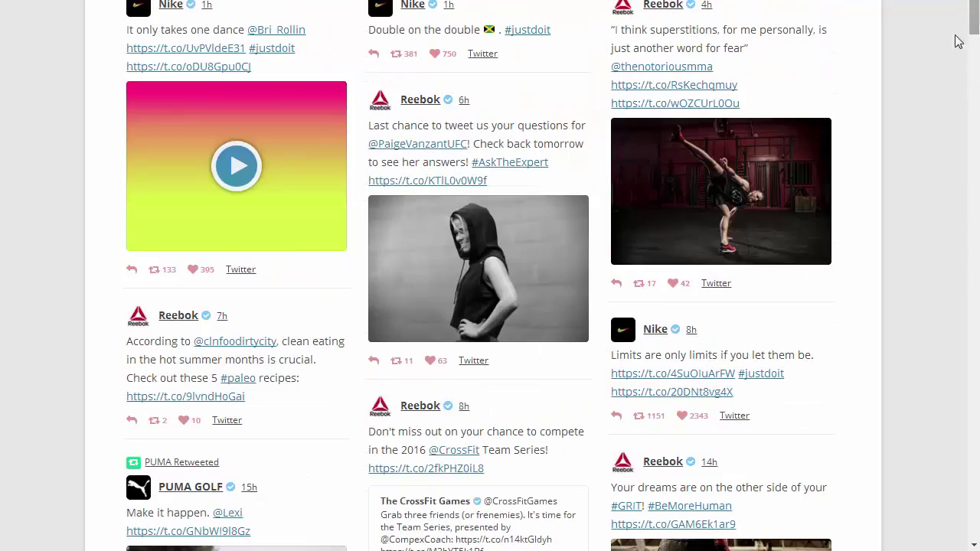
{"action": "scroll", "coordinate": [912, 96], "scroll_direction": "up", "scroll_amount": 3}
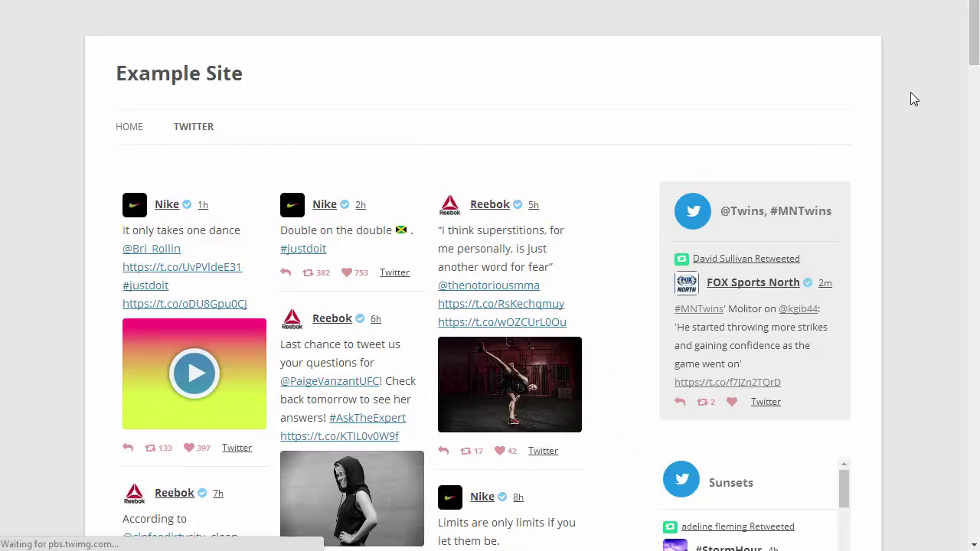
{"action": "scroll", "coordinate": [911, 100], "scroll_direction": "down", "scroll_amount": 1}
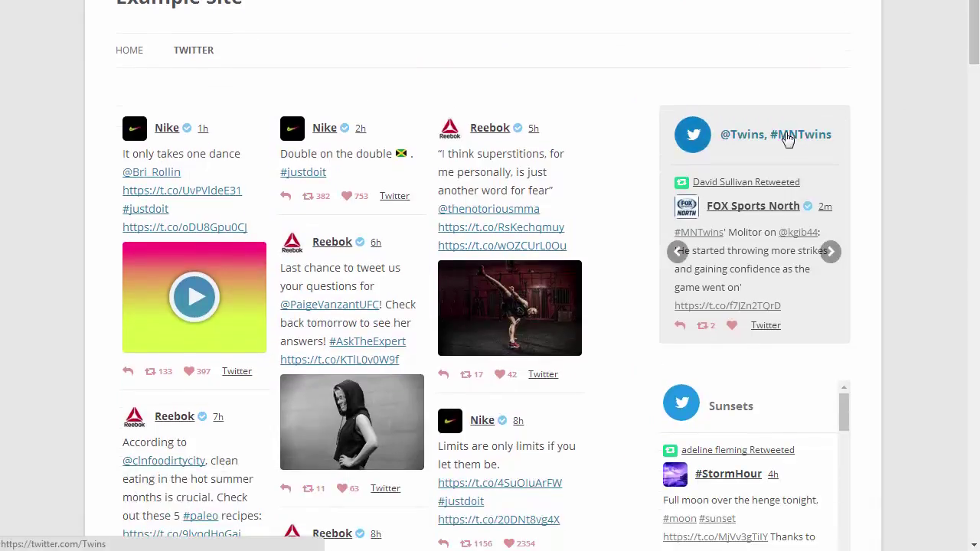
{"action": "left_click", "coordinate": [834, 257]}
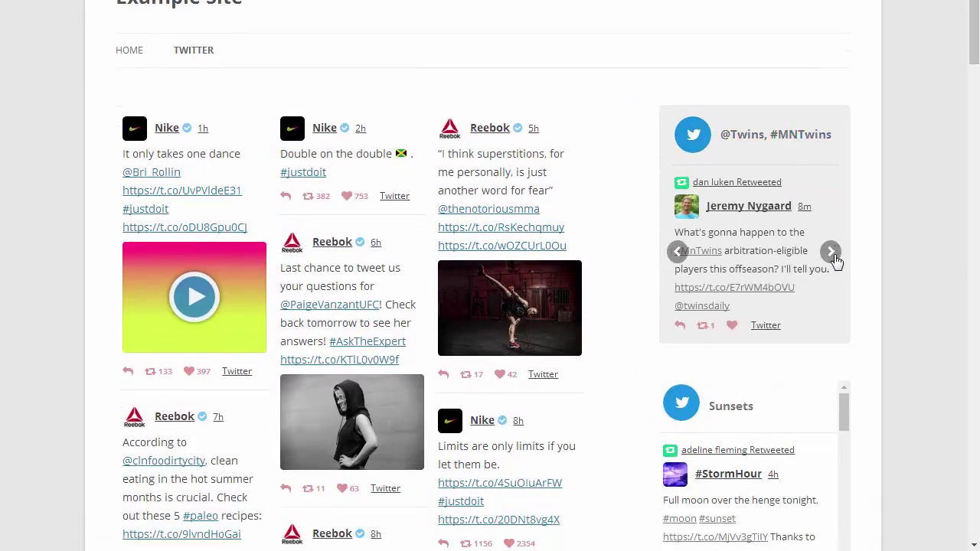
{"action": "left_click", "coordinate": [834, 256]}
{"action": "left_click", "coordinate": [835, 257]}
{"action": "left_click", "coordinate": [833, 253]}
{"action": "left_click", "coordinate": [833, 253]}
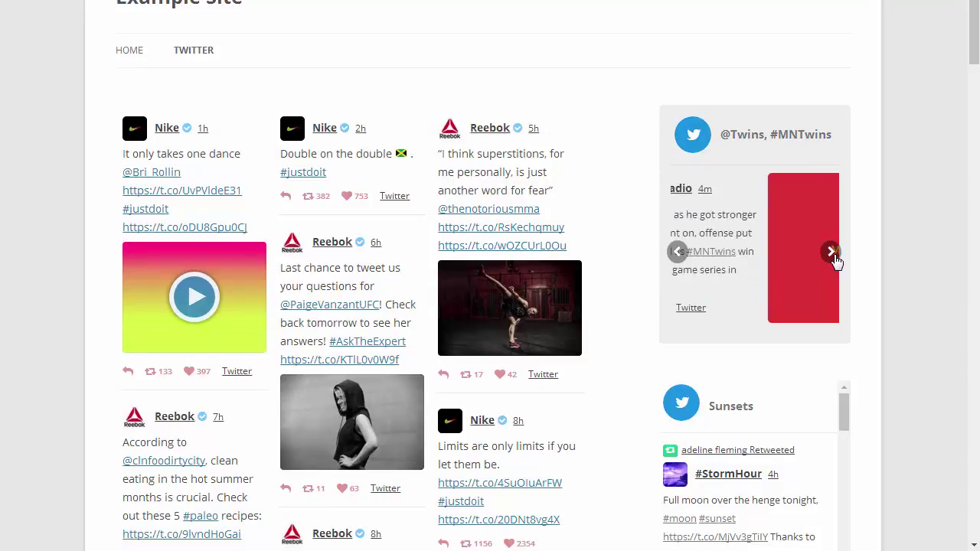
{"action": "left_click", "coordinate": [773, 240]}
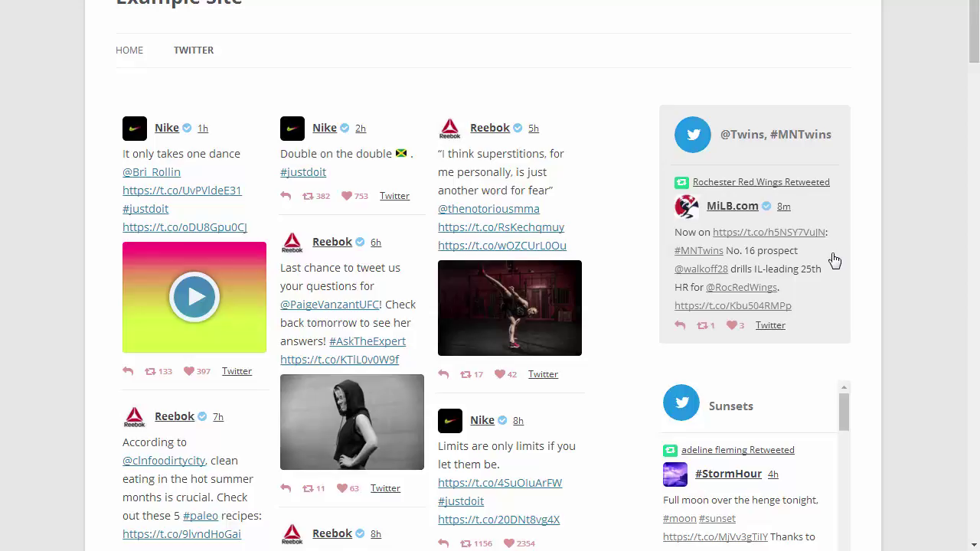
{"action": "left_click", "coordinate": [832, 256]}
{"action": "left_click", "coordinate": [684, 256]}
Scroll the Sunsets sidebar feed down to the Bora Bora photo and Seattle sunset-dinner tweet
{"action": "scroll", "coordinate": [623, 286], "scroll_direction": "down", "scroll_amount": 3}
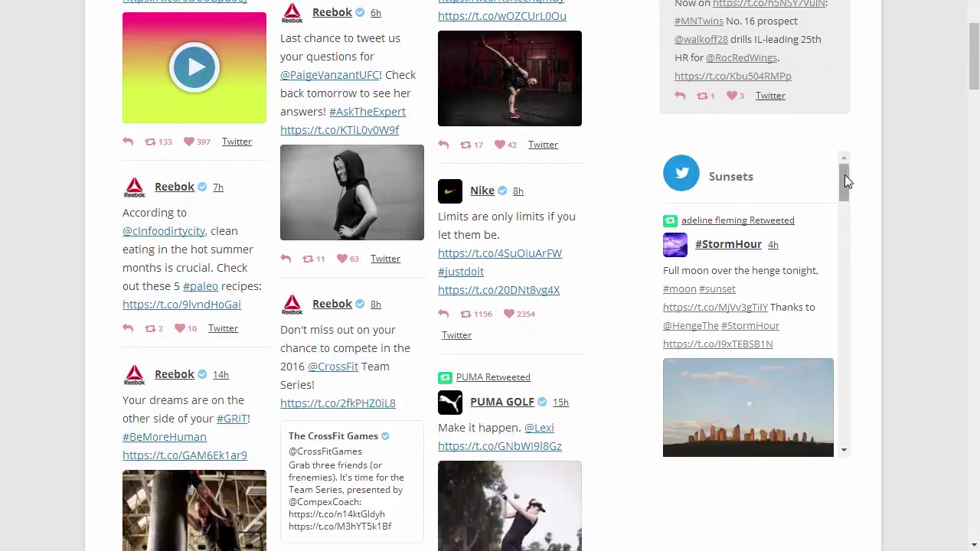
{"action": "left_click_drag", "start_coordinate": [845, 174], "coordinate": [844, 431]}
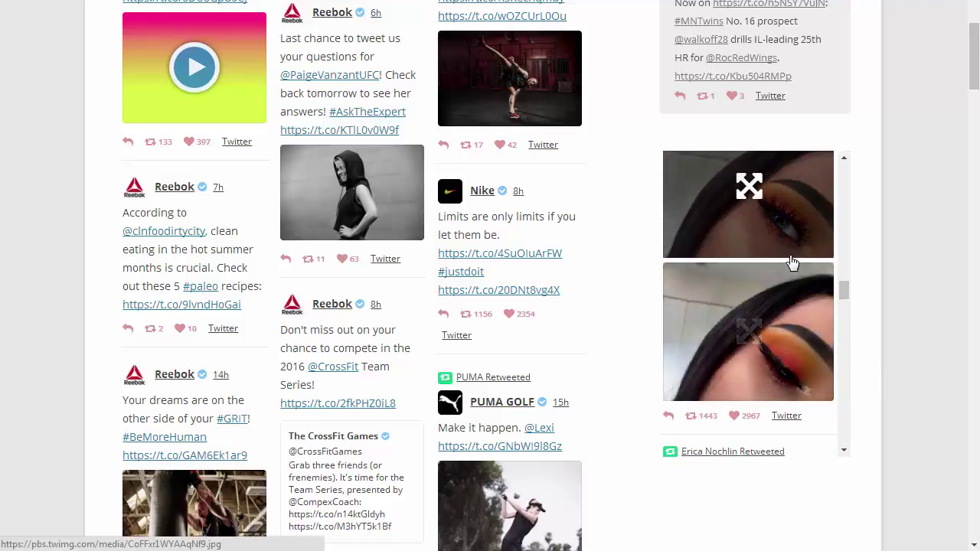
{"action": "scroll", "coordinate": [792, 262], "scroll_direction": "down", "scroll_amount": 10}
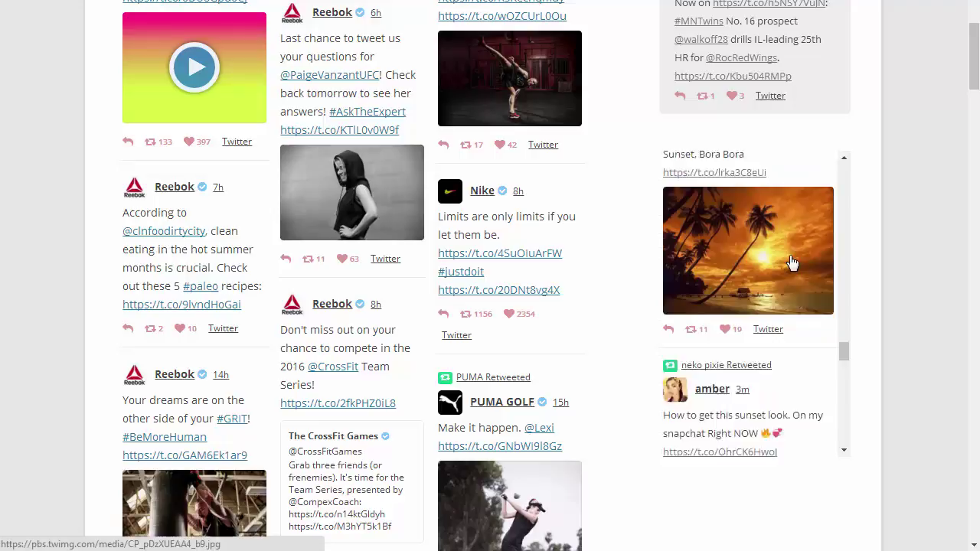
{"action": "scroll", "coordinate": [792, 263], "scroll_direction": "down", "scroll_amount": 10}
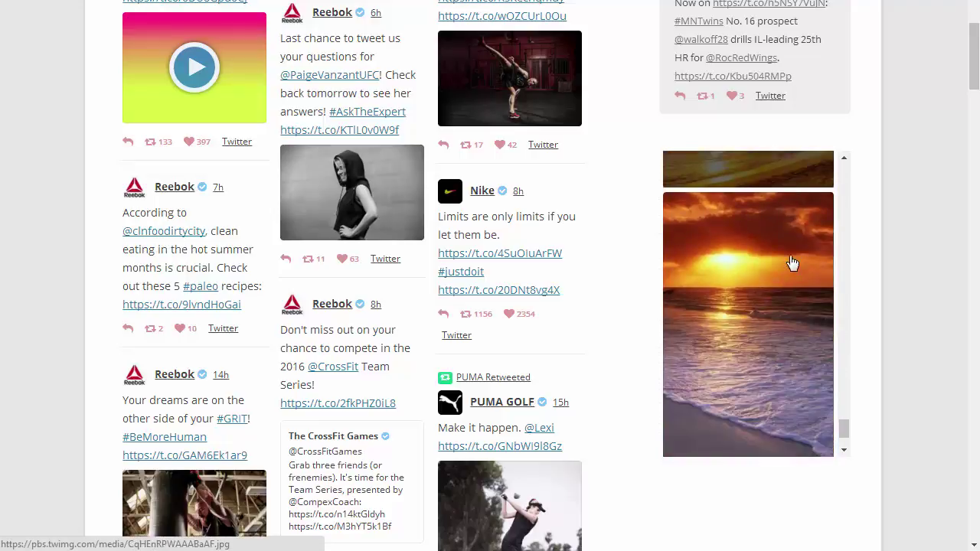
{"action": "scroll", "coordinate": [862, 219], "scroll_direction": "down", "scroll_amount": 2}
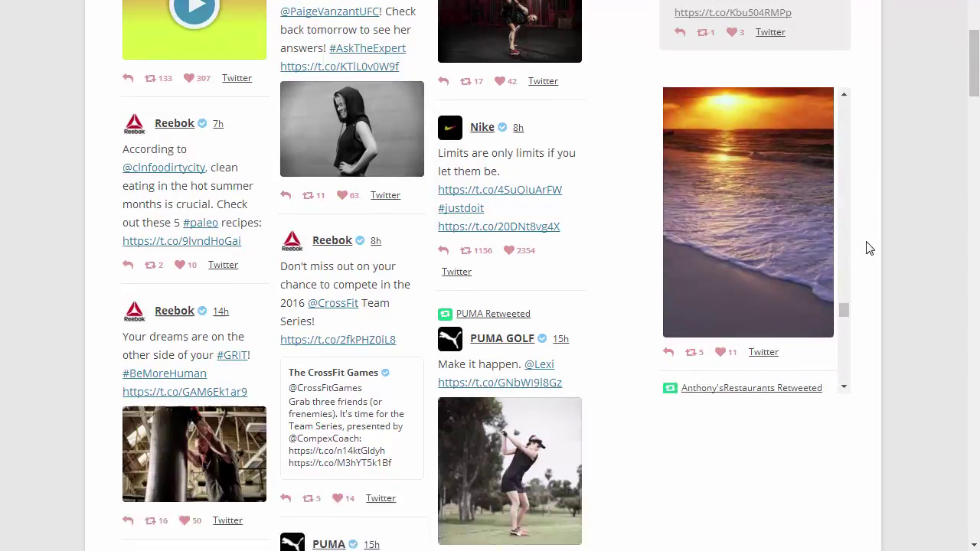
{"action": "scroll", "coordinate": [826, 255], "scroll_direction": "down", "scroll_amount": 3}
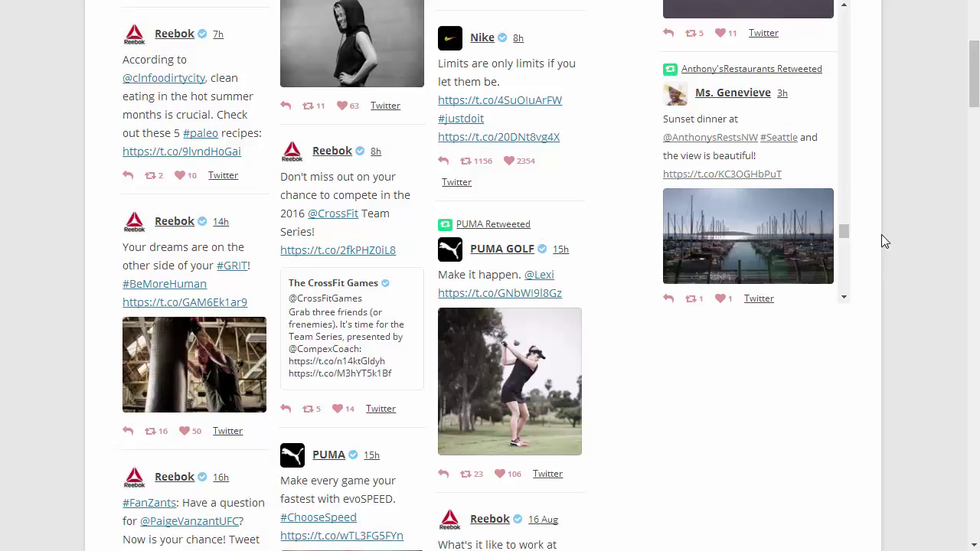
Return to the Smash Balloon demo page and select its gopro Screenname field
{"action": "key", "text": "alt+Left"}
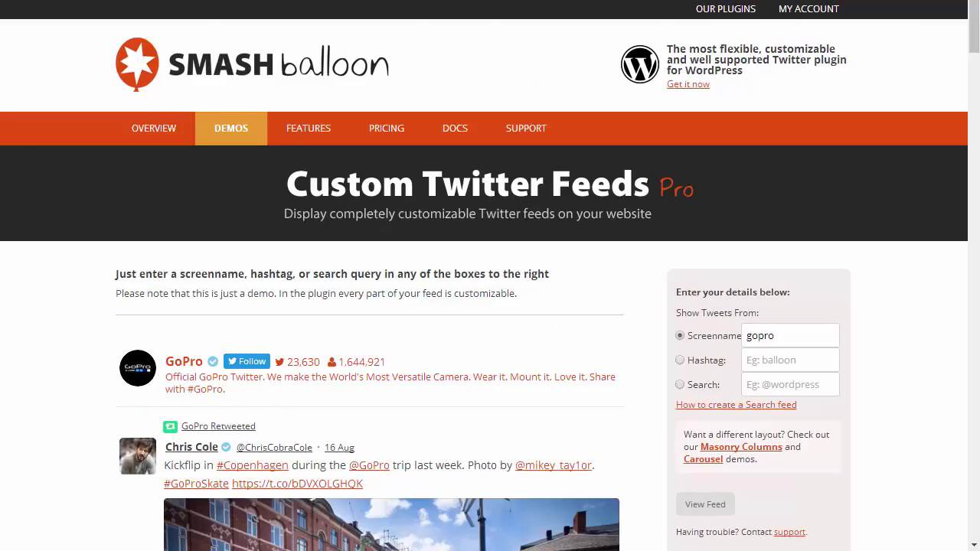
{"action": "scroll", "coordinate": [908, 201], "scroll_direction": "down", "scroll_amount": 3}
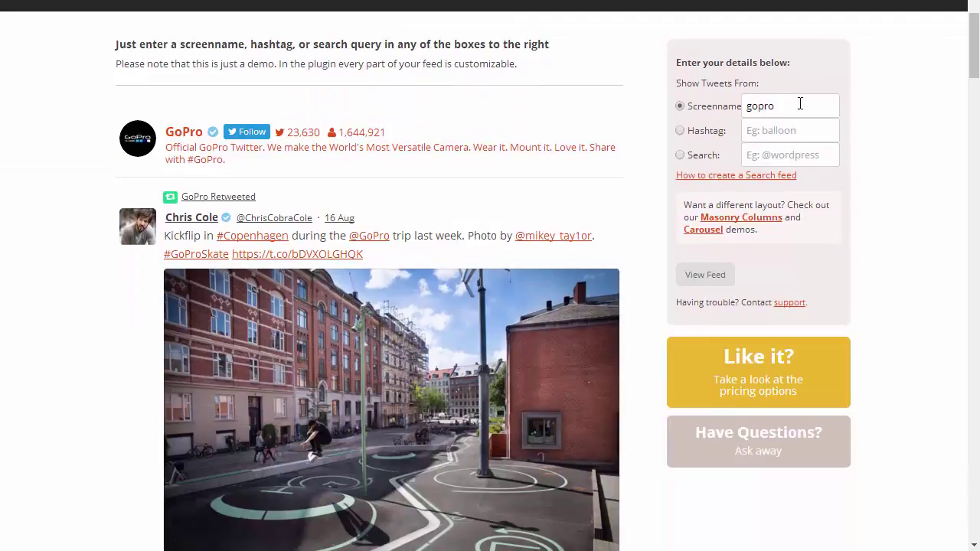
{"action": "left_click", "coordinate": [801, 104]}
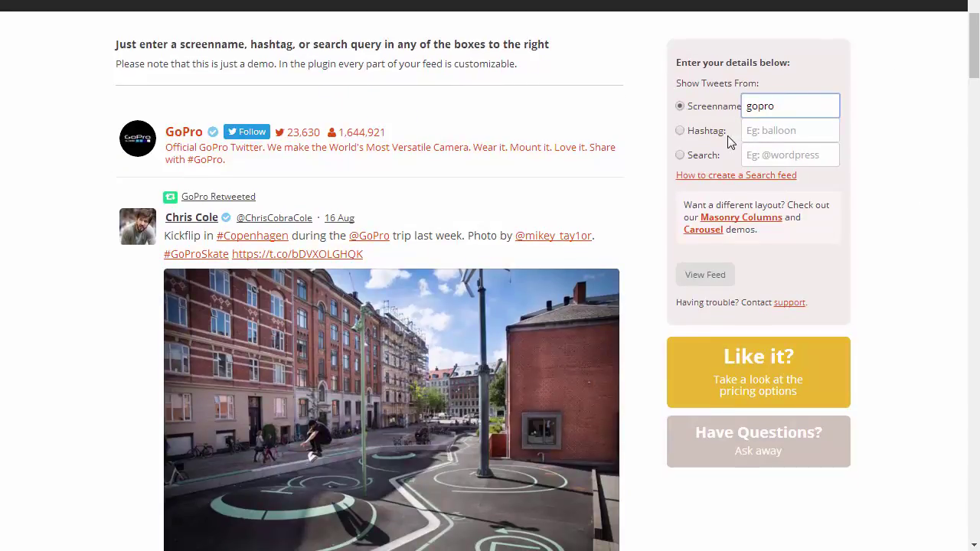